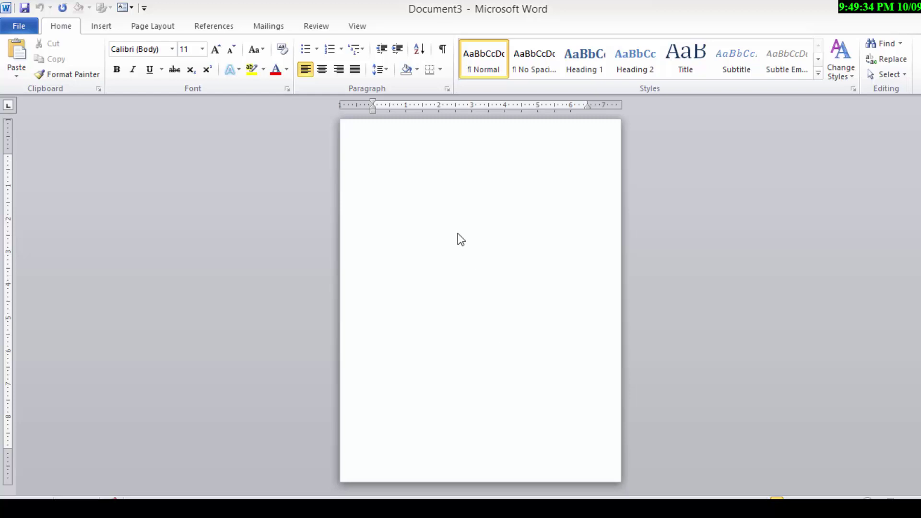
# - Draw a large Snip Single Corner Rectangle and align it with the page's top edge
pyautogui.click(100, 28)
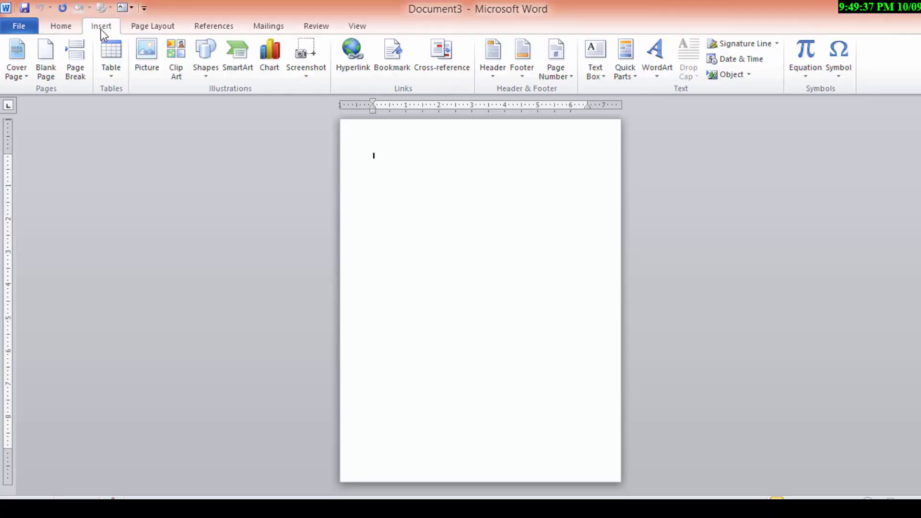
pyautogui.click(209, 73)
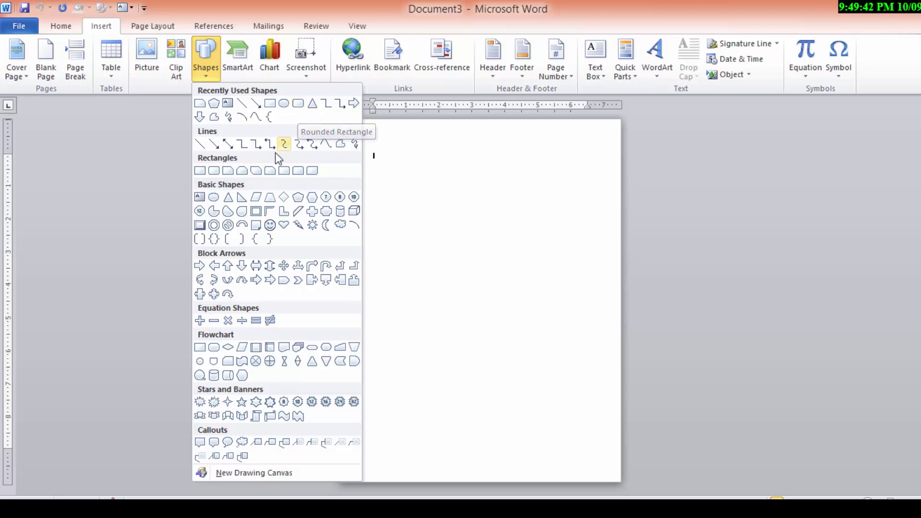
pyautogui.click(256, 174)
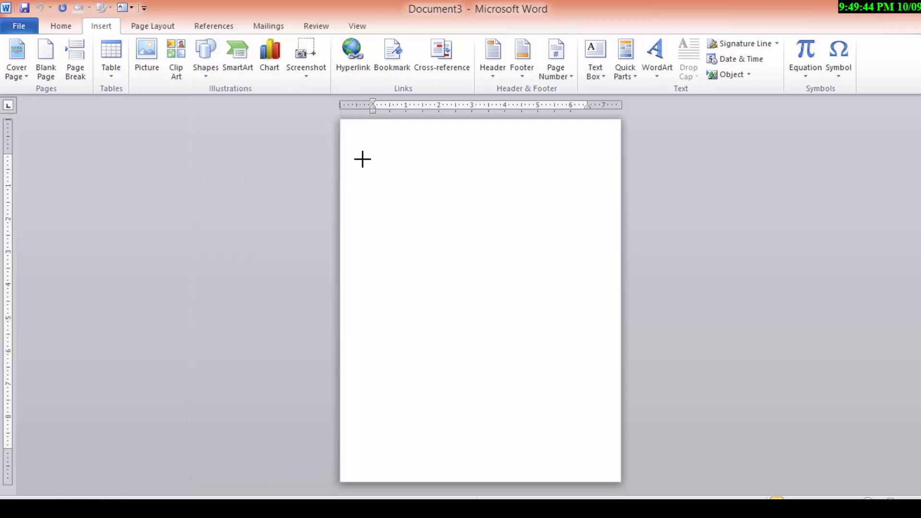
pyautogui.moveTo(361, 158)
pyautogui.mouseDown()
pyautogui.moveTo(575, 389)
pyautogui.moveTo(688, 382)
pyautogui.mouseUp()
pyautogui.moveTo(487, 314); pyautogui.dragTo(556, 272)
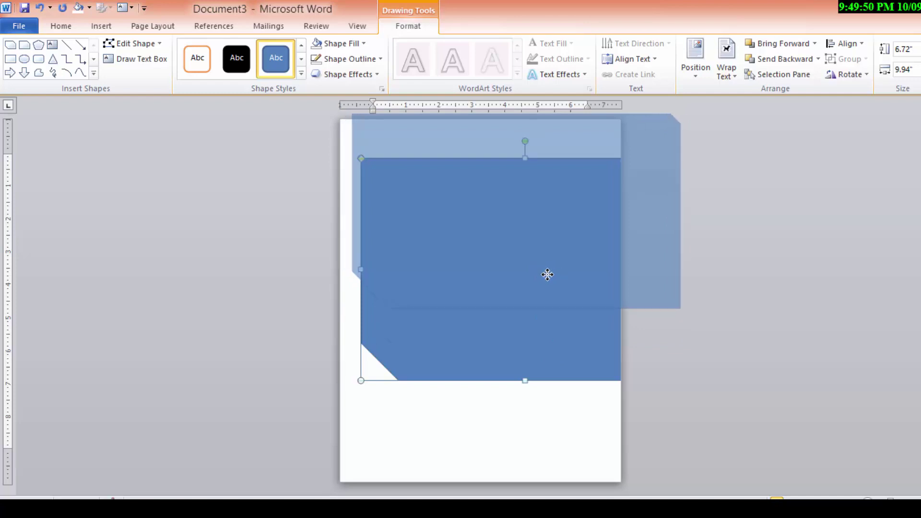
pyautogui.moveTo(556, 272); pyautogui.dragTo(551, 257)
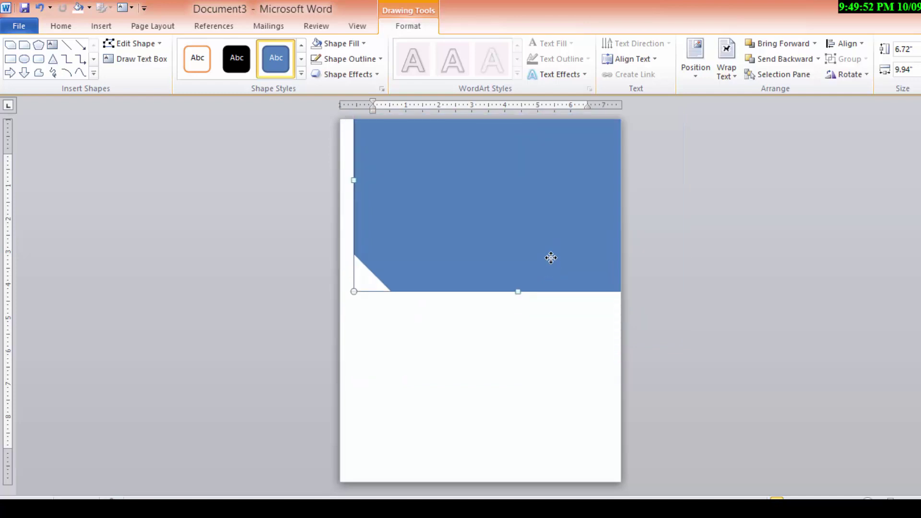
pyautogui.moveTo(444, 238); pyautogui.dragTo(440, 224)
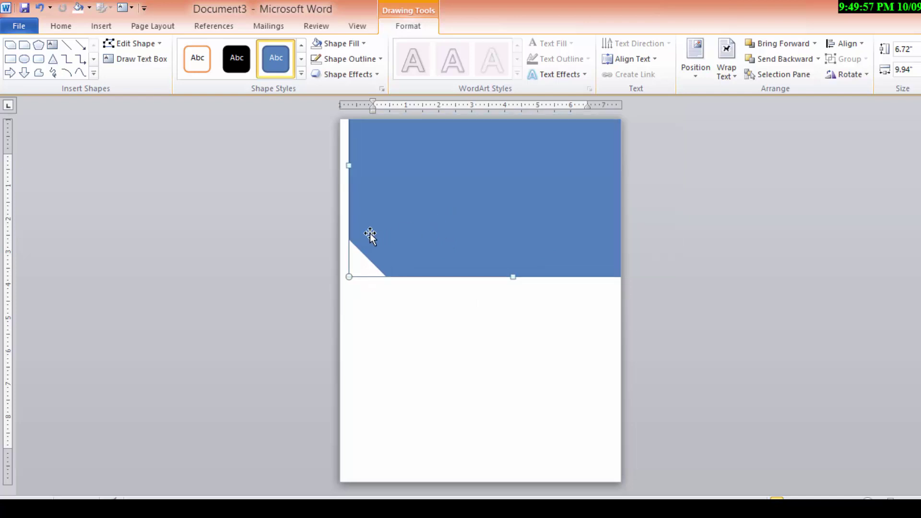
# - Draw a second snipped-corner rectangle below the top panel
pyautogui.click(442, 353)
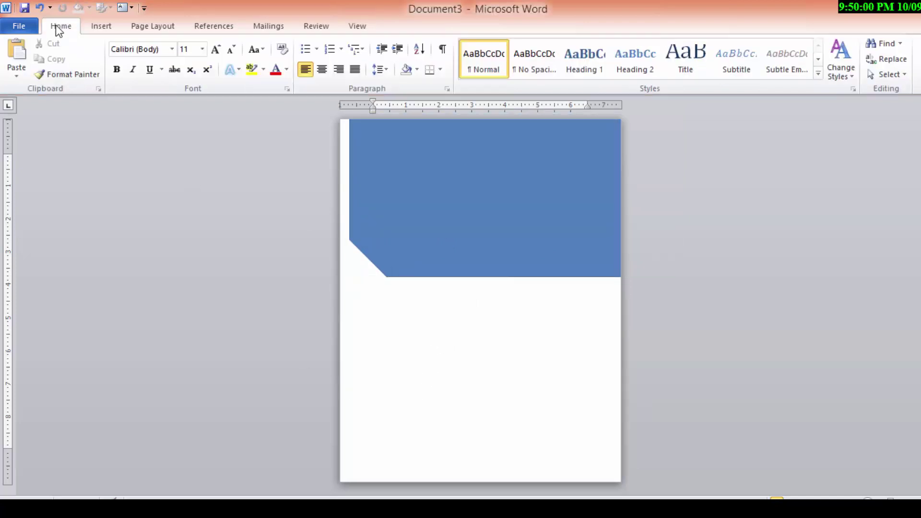
pyautogui.click(101, 27)
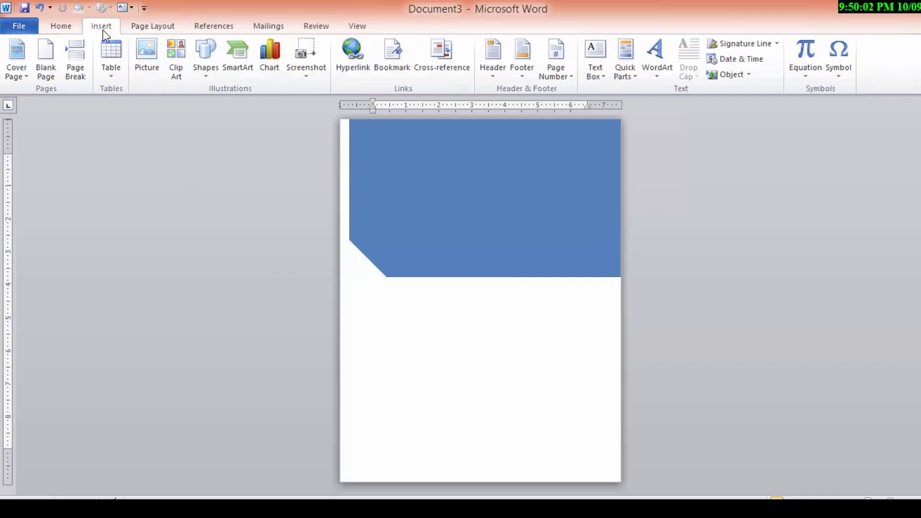
pyautogui.click(207, 59)
pyautogui.click(213, 103)
pyautogui.moveTo(394, 333)
pyautogui.mouseDown()
pyautogui.moveTo(598, 479)
pyautogui.moveTo(581, 493)
pyautogui.mouseUp()
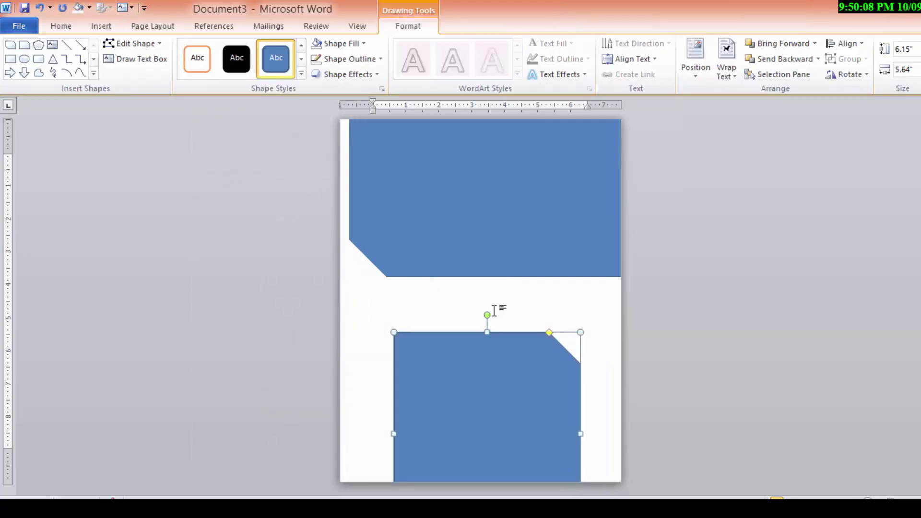
# - Tilt the second panel about 35 degrees and fit it along the lower-left edge
pyautogui.moveTo(487, 315)
pyautogui.mouseDown()
pyautogui.moveTo(556, 387)
pyautogui.moveTo(416, 379)
pyautogui.mouseUp()
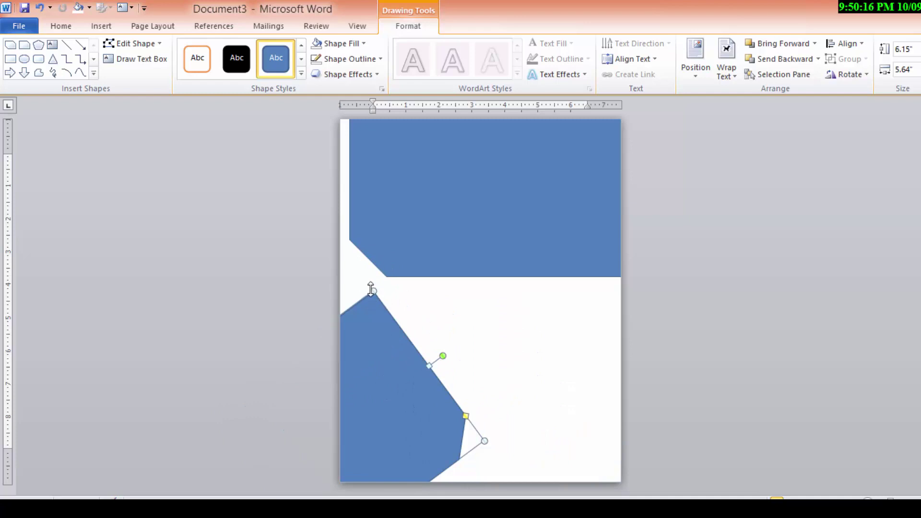
pyautogui.moveTo(371, 289); pyautogui.dragTo(364, 326)
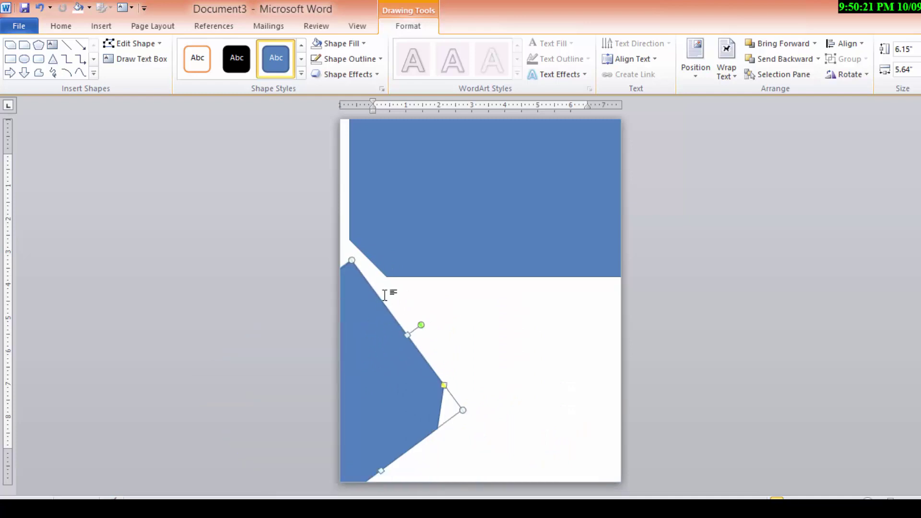
pyautogui.moveTo(463, 410); pyautogui.dragTo(485, 413)
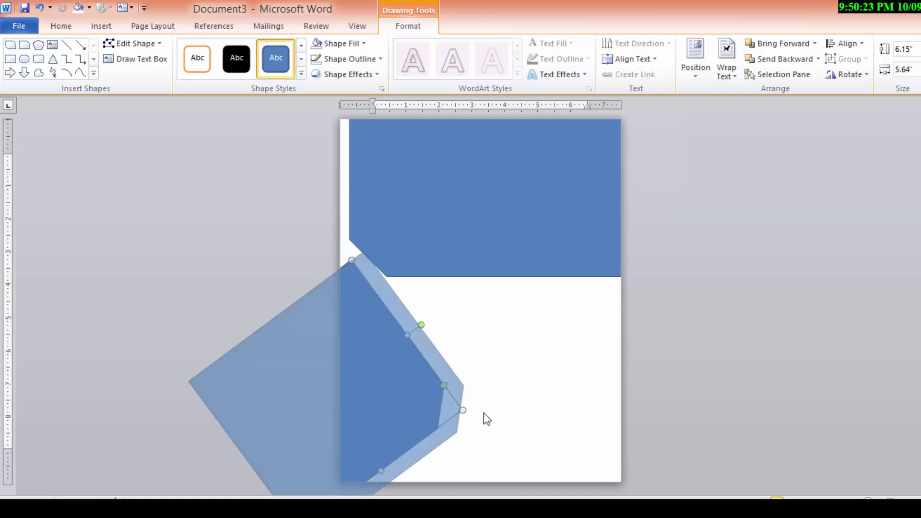
pyautogui.moveTo(438, 321)
pyautogui.mouseDown()
pyautogui.moveTo(438, 307)
pyautogui.moveTo(436, 331)
pyautogui.mouseUp()
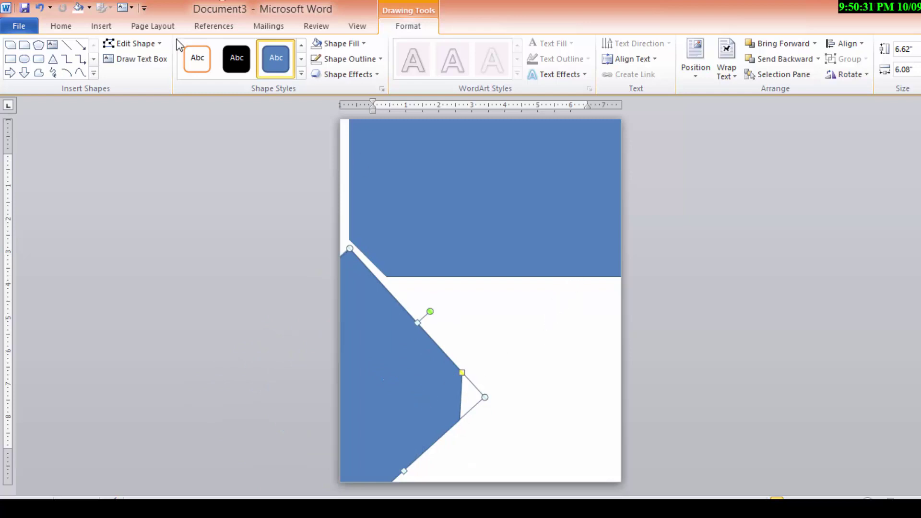
pyautogui.click(24, 44)
# - Draw a third panel at lower right, rotate it a quarter turn, and stretch it to the page bottom
pyautogui.moveTo(509, 323)
pyautogui.mouseDown()
pyautogui.moveTo(608, 444)
pyautogui.moveTo(668, 496)
pyautogui.mouseUp()
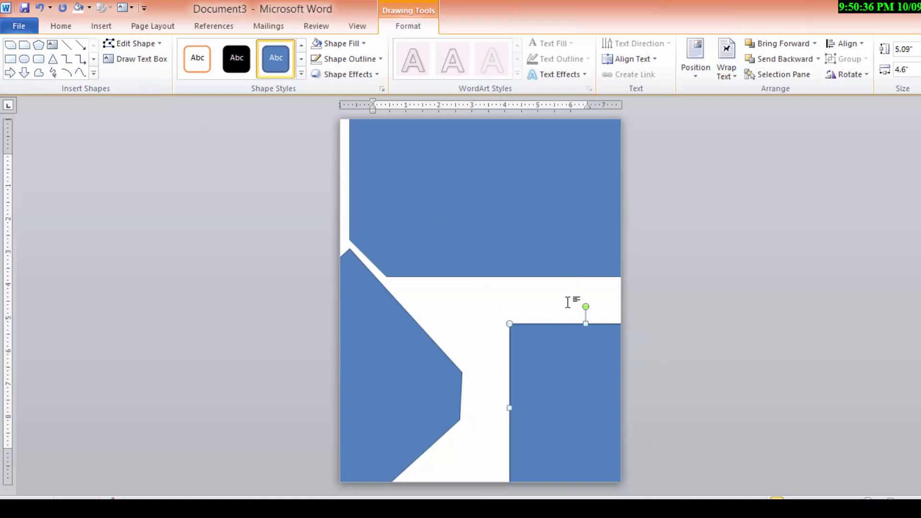
pyautogui.moveTo(586, 306)
pyautogui.mouseDown()
pyautogui.moveTo(529, 388)
pyautogui.moveTo(554, 409)
pyautogui.moveTo(568, 347)
pyautogui.mouseUp()
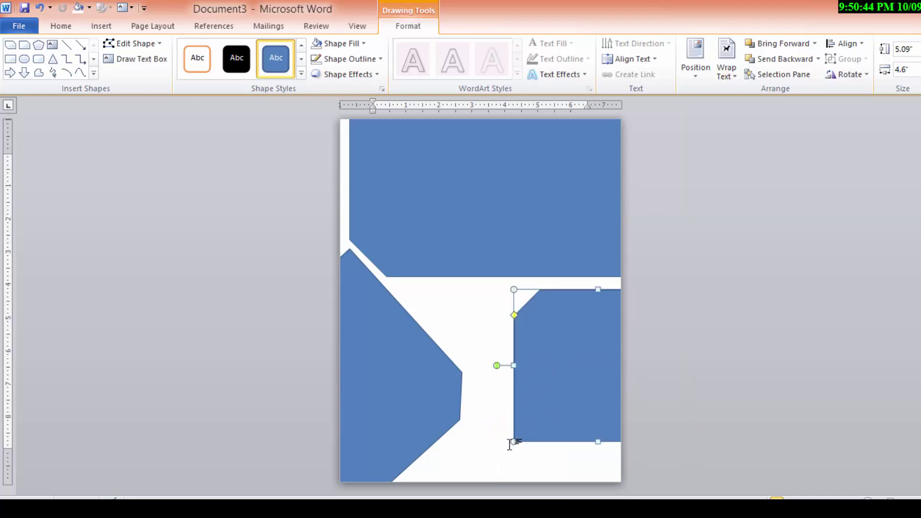
pyautogui.moveTo(514, 442); pyautogui.dragTo(497, 496)
# - Curve the panel's left edge with Edit Points, then shift it slightly right
pyautogui.click(148, 43)
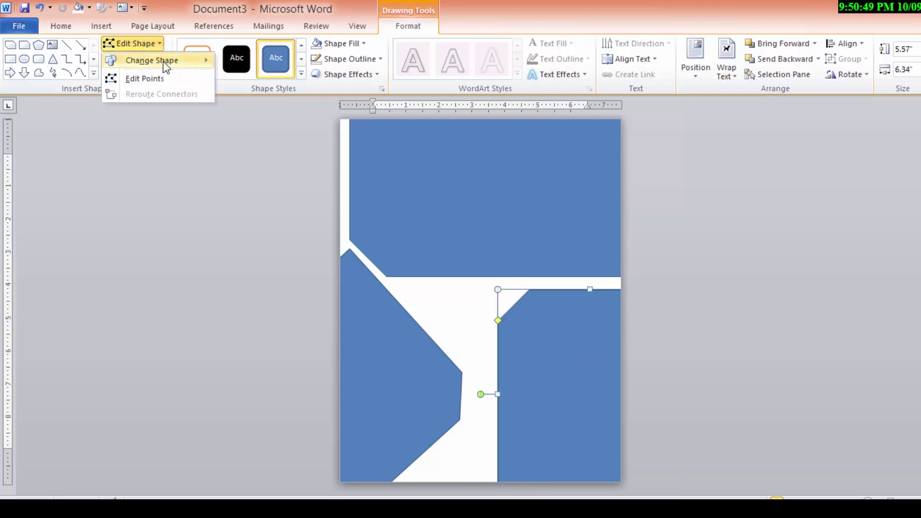
pyautogui.click(165, 74)
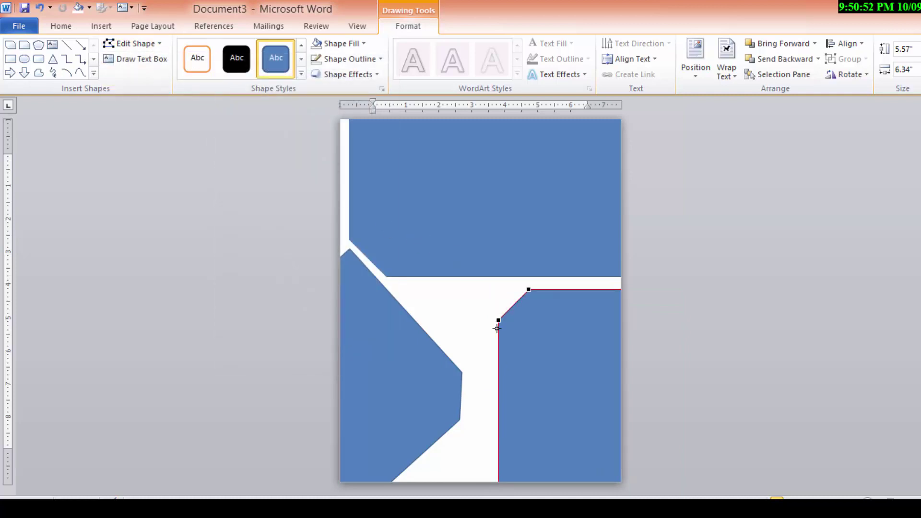
pyautogui.moveTo(497, 323); pyautogui.dragTo(506, 324)
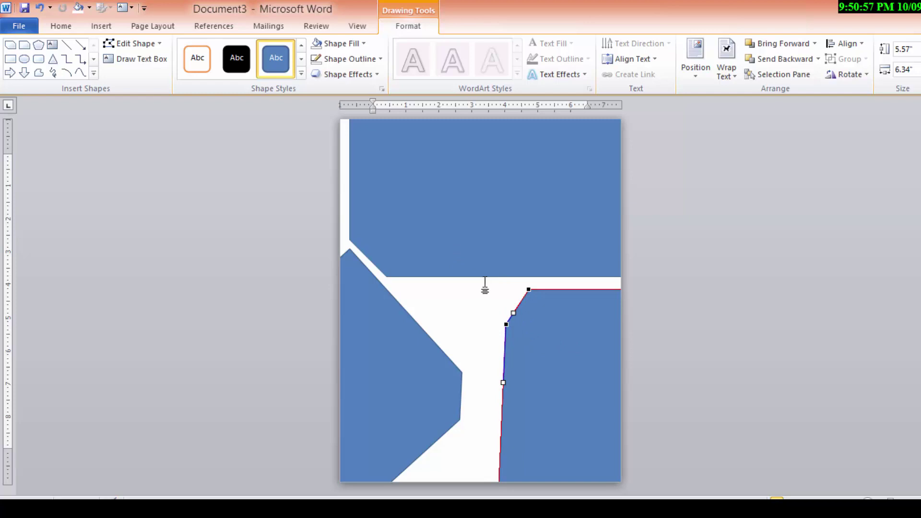
pyautogui.hotkey('ctrl', 'z')
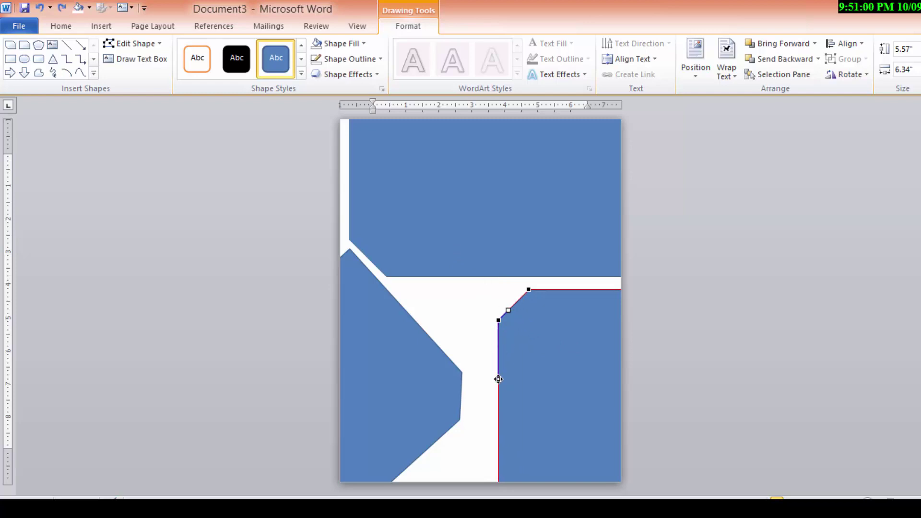
pyautogui.moveTo(498, 380); pyautogui.dragTo(539, 400)
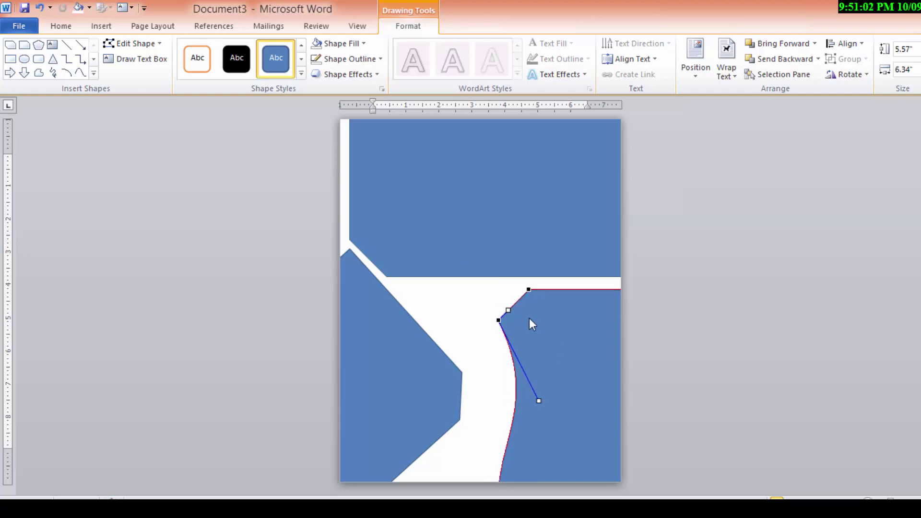
pyautogui.moveTo(510, 309)
pyautogui.mouseDown()
pyautogui.moveTo(541, 334)
pyautogui.moveTo(527, 322)
pyautogui.mouseUp()
pyautogui.click(561, 328)
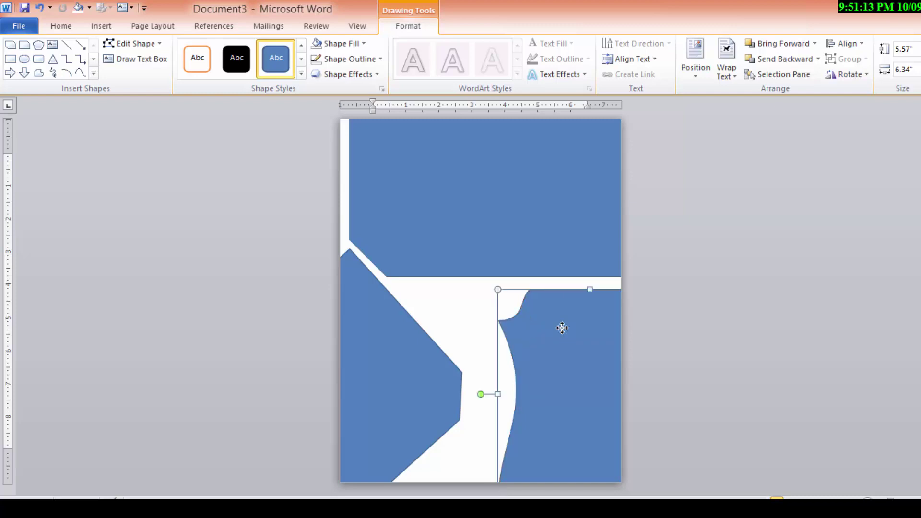
pyautogui.moveTo(563, 327); pyautogui.dragTo(578, 331)
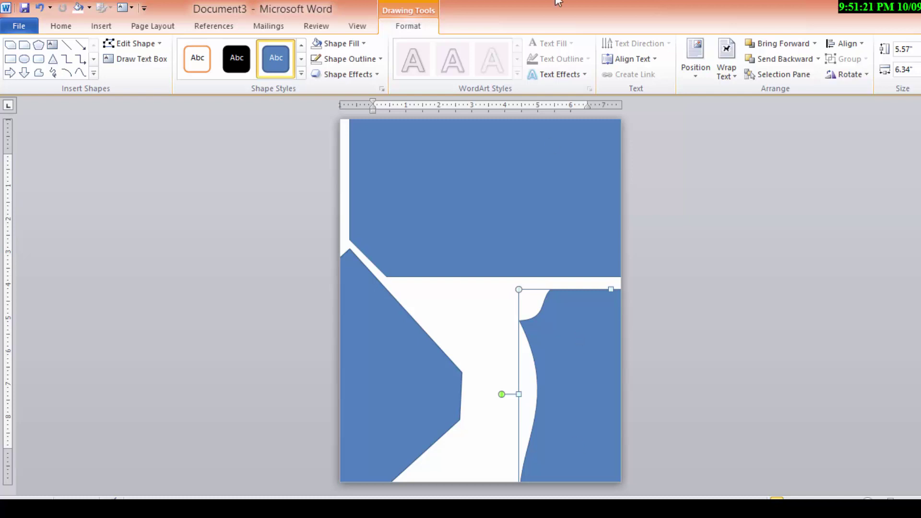
# - Give the top panel a picture fill with the city skyline photo in Format Shape
pyautogui.rightClick(526, 204)
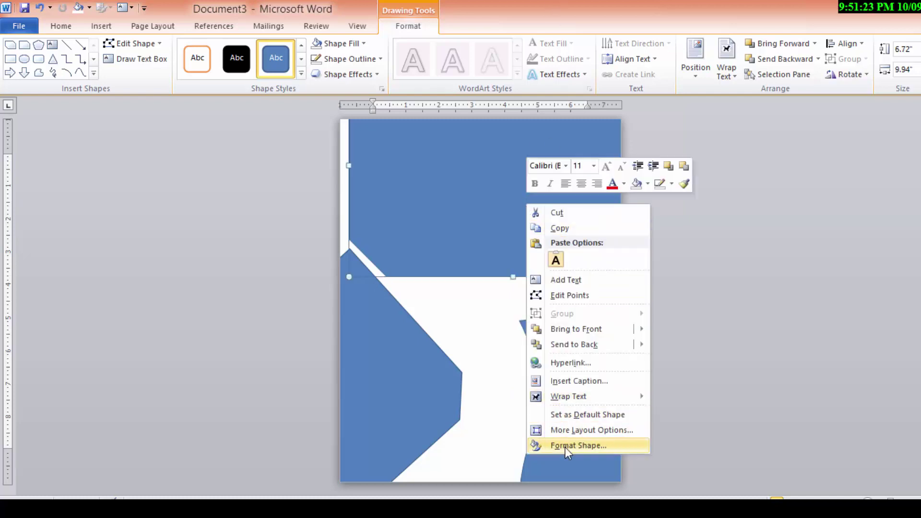
pyautogui.click(565, 446)
pyautogui.click(196, 220)
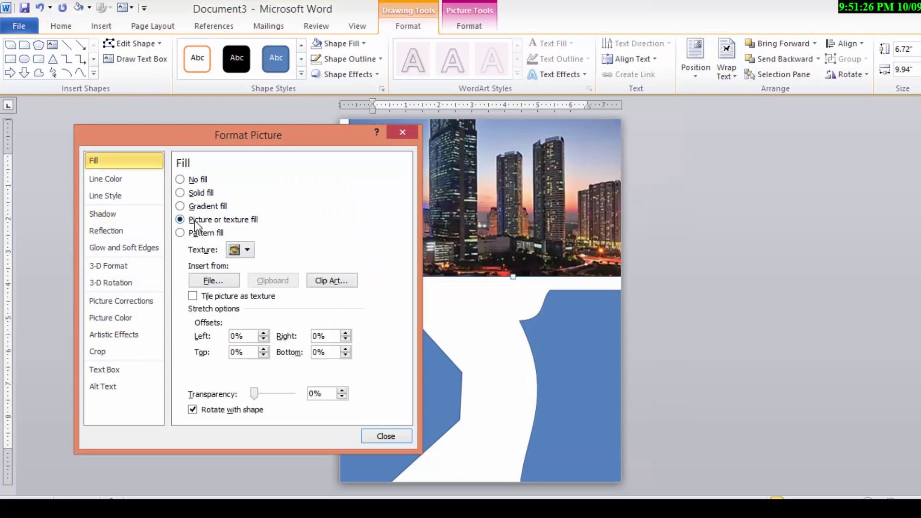
pyautogui.click(376, 437)
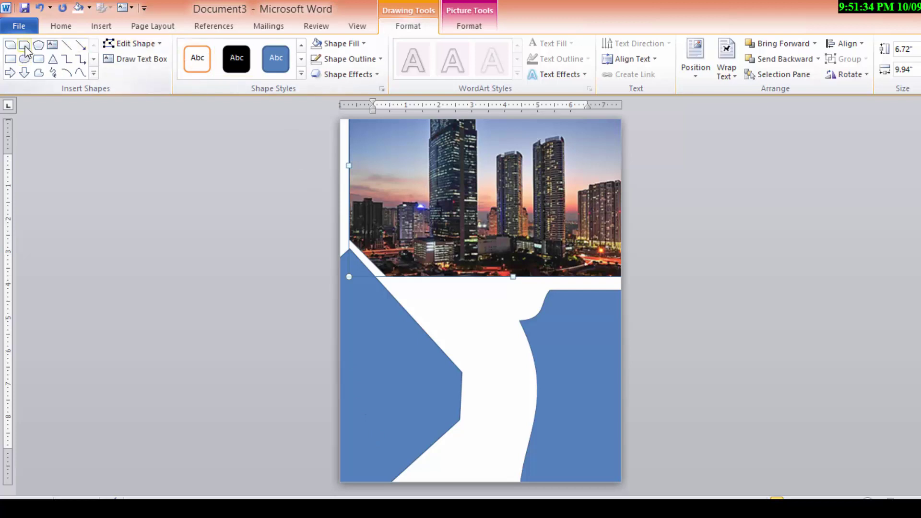
# - Draw a wide strip along the page's top edge and make it black
pyautogui.moveTo(402, 138); pyautogui.dragTo(806, 175)
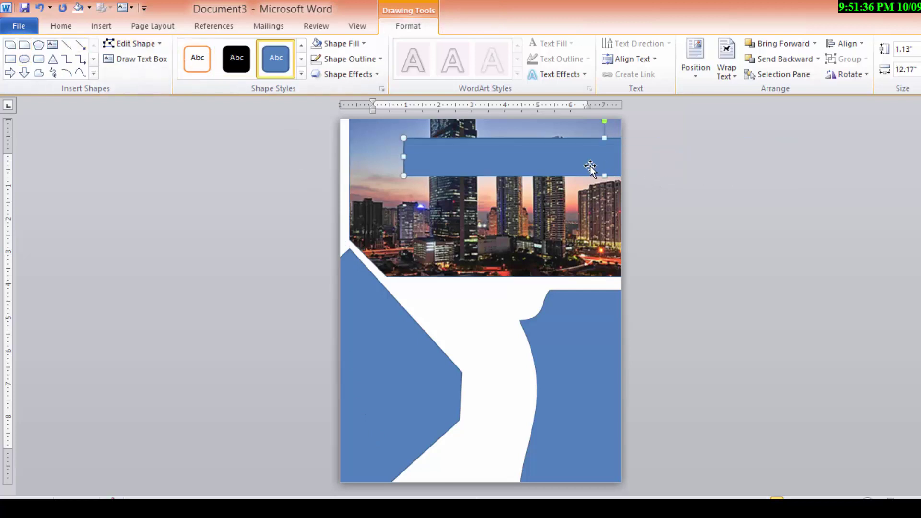
pyautogui.moveTo(586, 159); pyautogui.dragTo(479, 126)
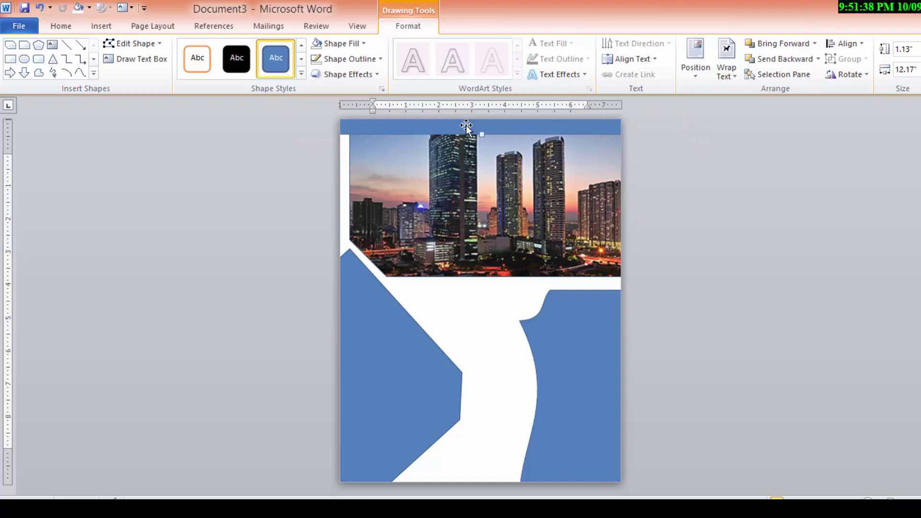
pyautogui.click(237, 62)
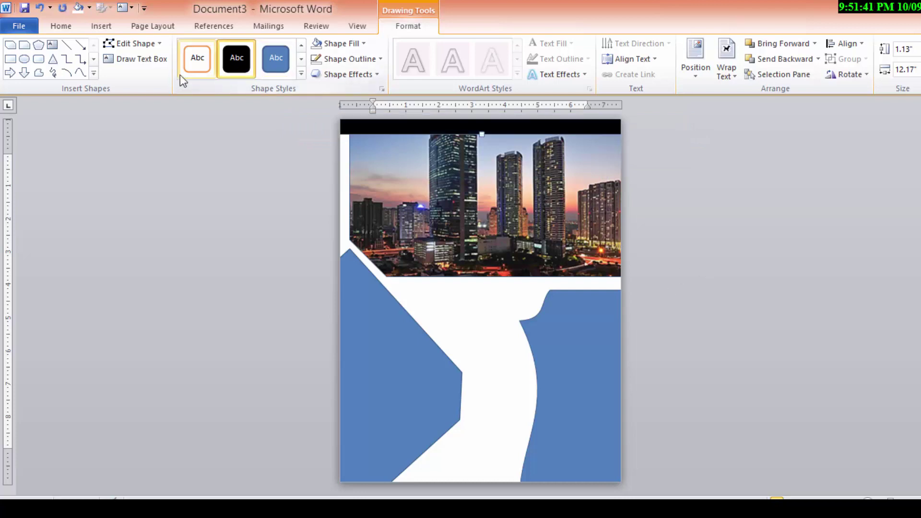
# - Draw a tall rectangle along the page's left edge and make it black
pyautogui.click(15, 59)
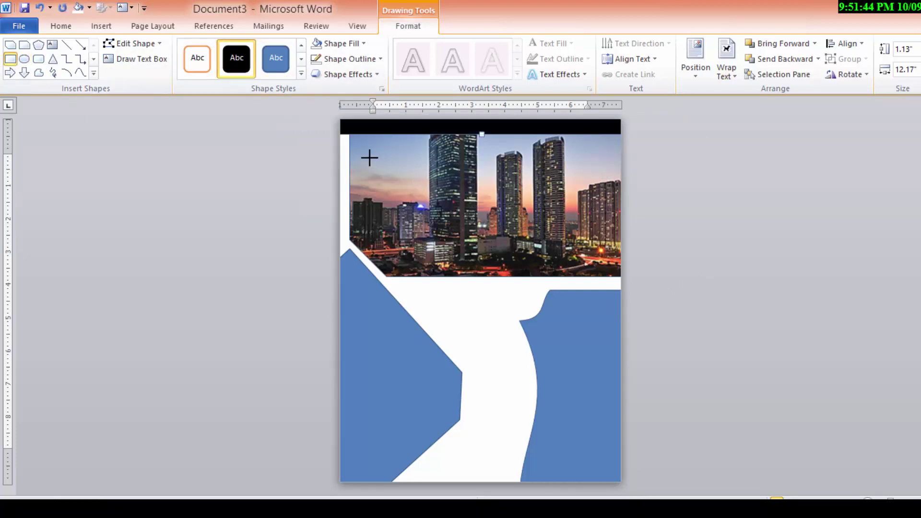
pyautogui.moveTo(376, 159); pyautogui.dragTo(413, 481)
pyautogui.moveTo(394, 394); pyautogui.dragTo(337, 314)
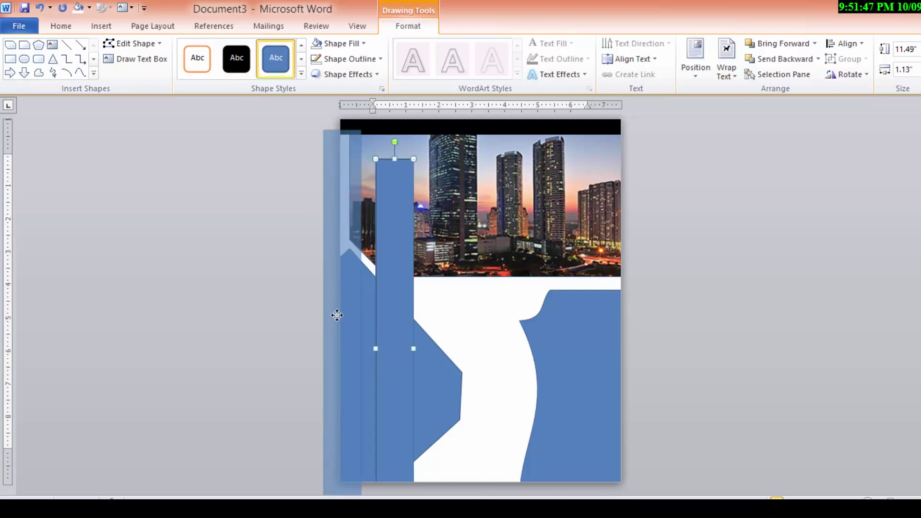
pyautogui.click(237, 60)
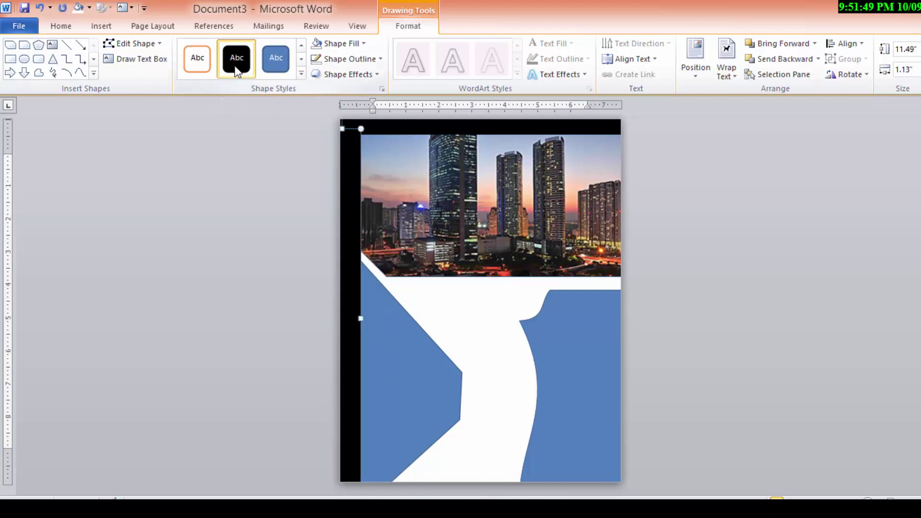
pyautogui.click(455, 383)
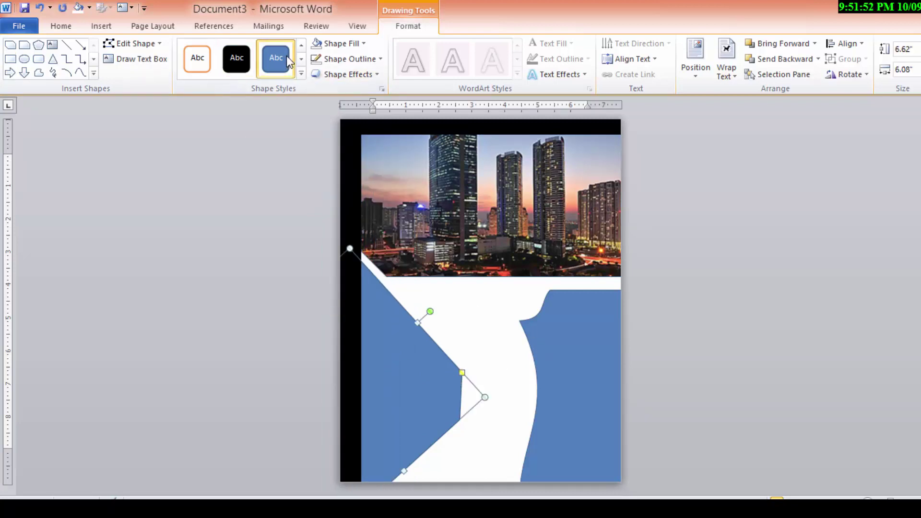
# - Apply a dark blue gradient to the left panel from the Shape Fill menu
pyautogui.click(363, 44)
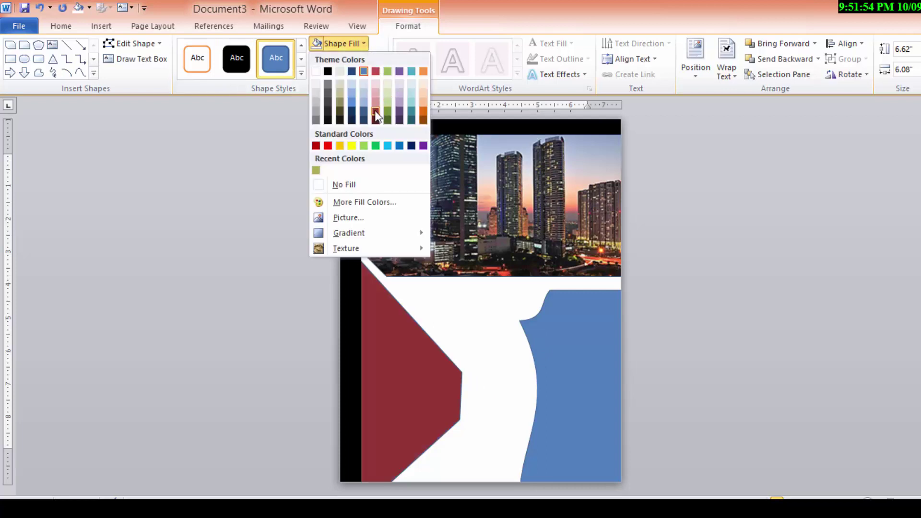
pyautogui.moveTo(349, 233)
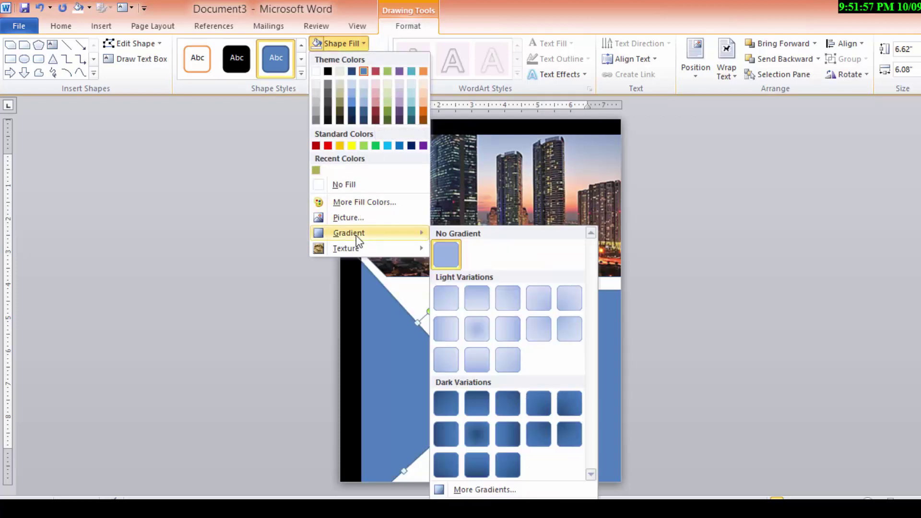
pyautogui.click(488, 417)
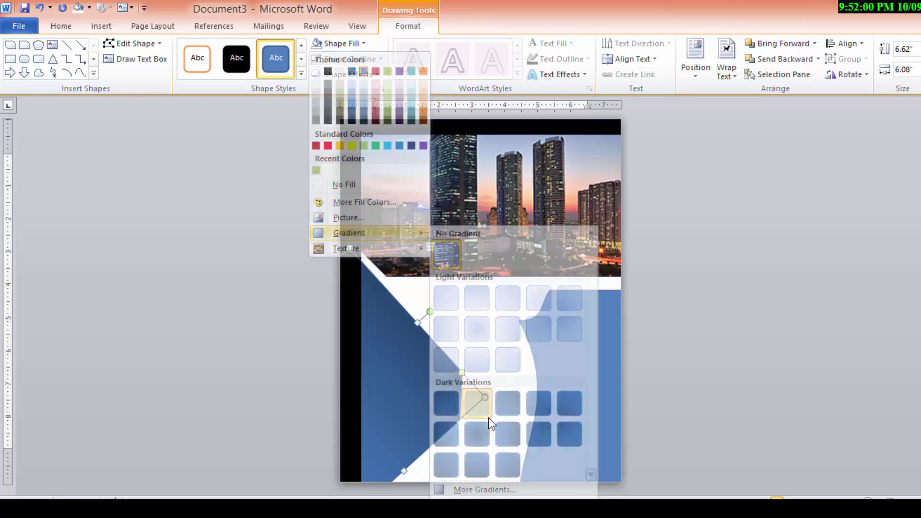
pyautogui.click(582, 411)
# - Set a gradient fill on the left panel in Format Shape, trying the purple-to-orange preset
pyautogui.click(451, 391)
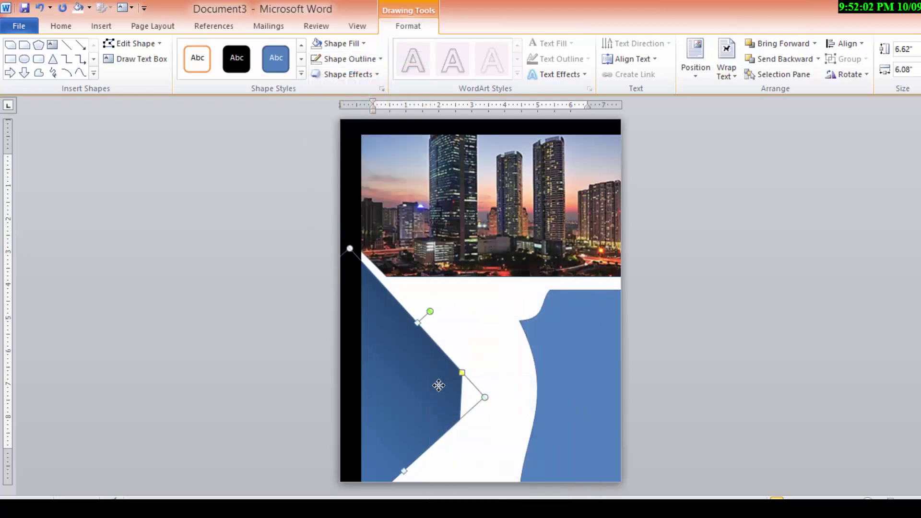
pyautogui.rightClick(403, 369)
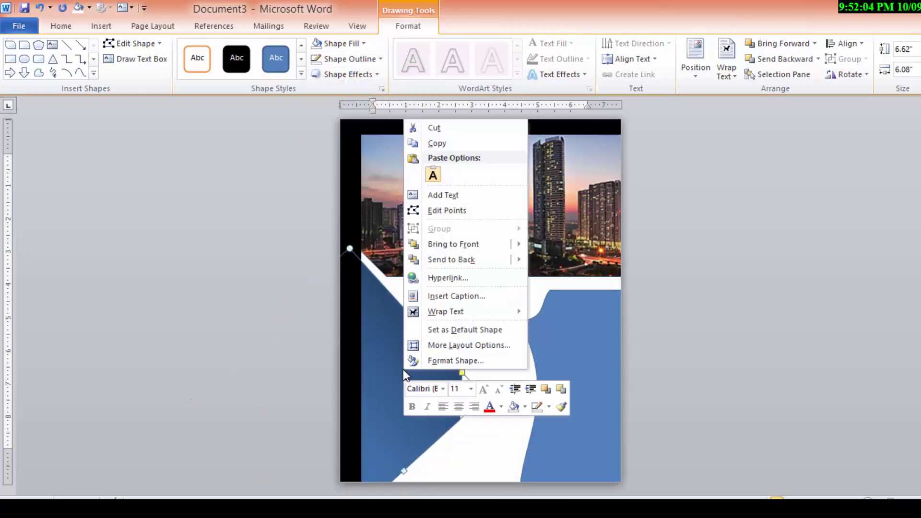
pyautogui.click(447, 359)
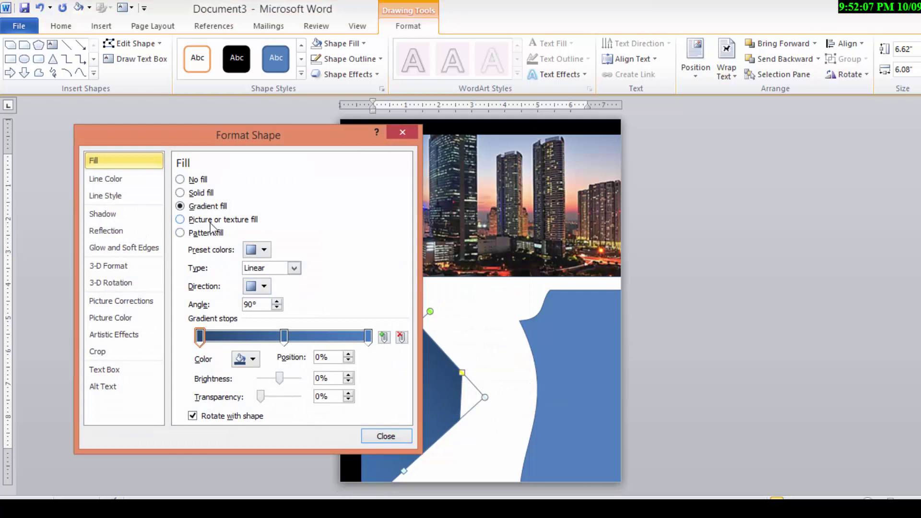
pyautogui.click(209, 219)
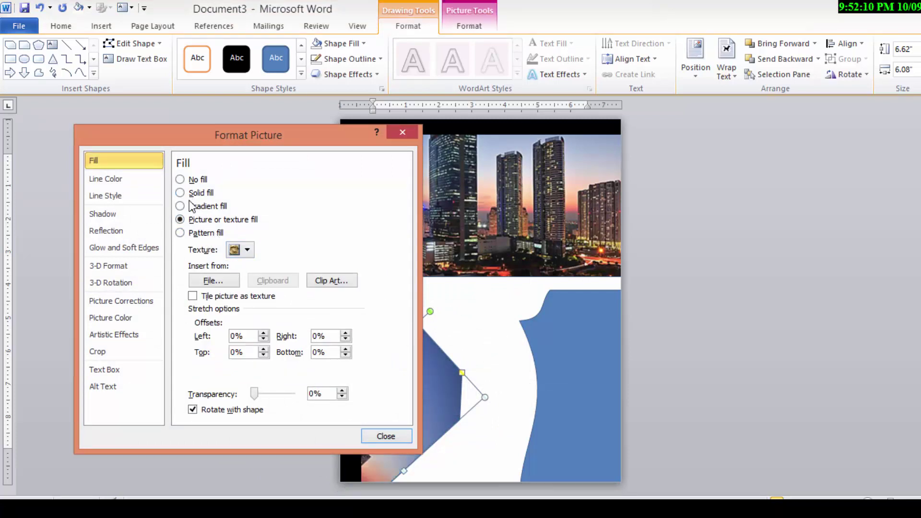
pyautogui.click(193, 207)
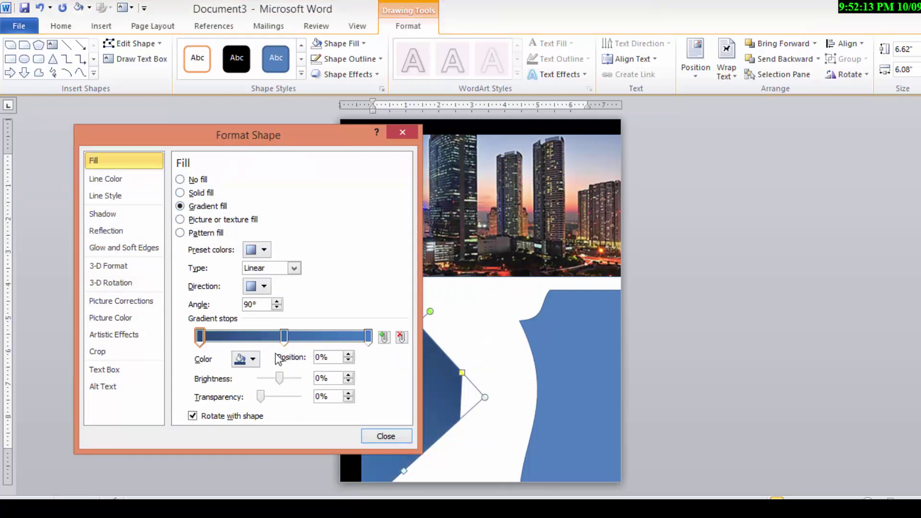
pyautogui.click(294, 268)
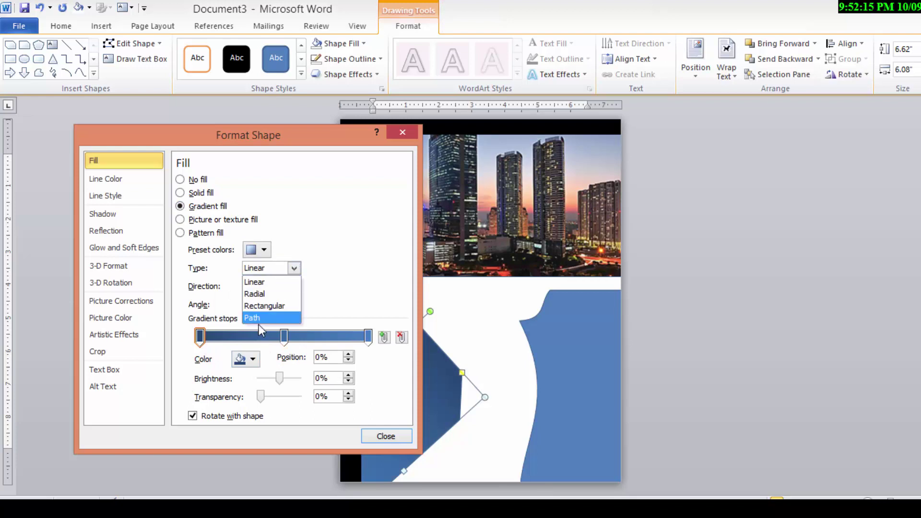
pyautogui.click(264, 250)
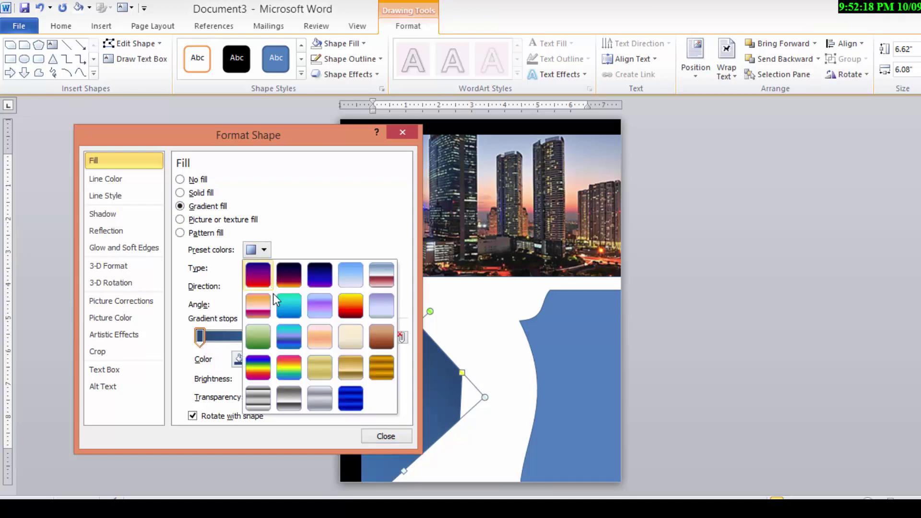
pyautogui.click(253, 268)
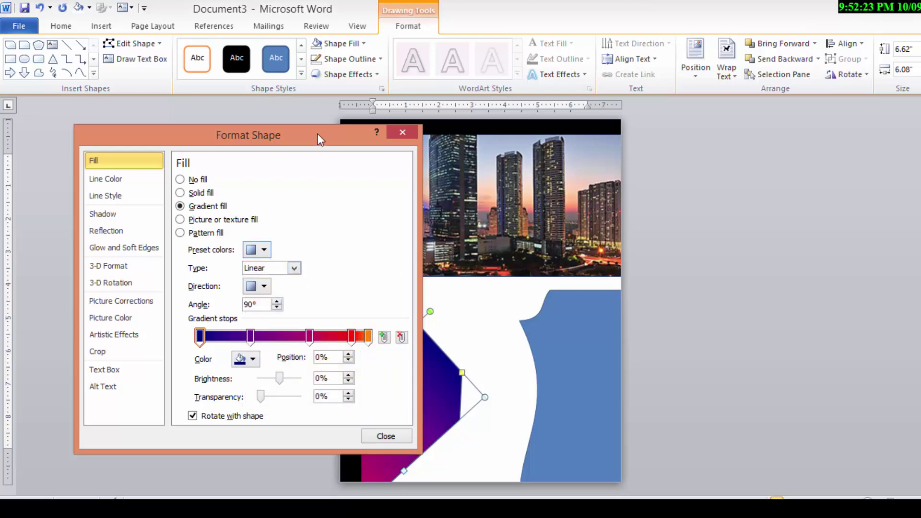
# - Try the yellow-orange, light-blue and purple-to-red preset gradients on the left panel
pyautogui.moveTo(317, 134)
pyautogui.mouseDown()
pyautogui.moveTo(772, 160)
pyautogui.moveTo(765, 146)
pyautogui.mouseUp()
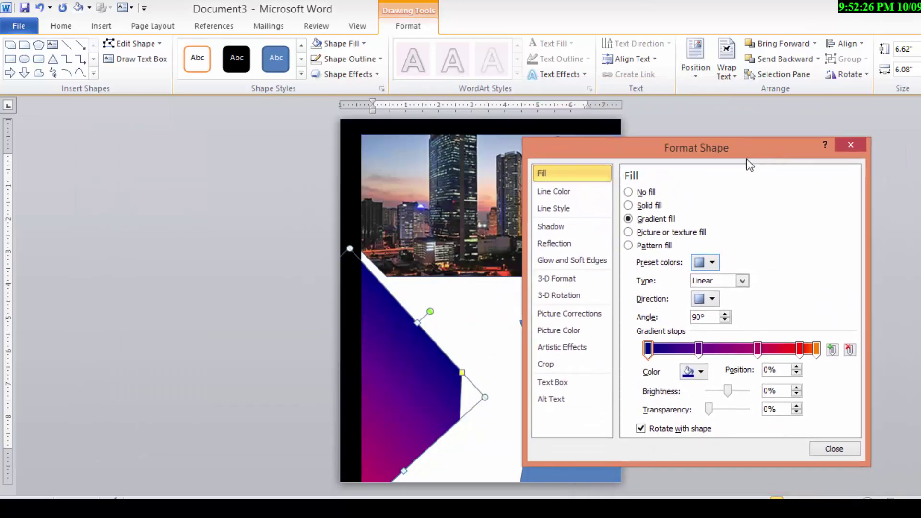
pyautogui.click(711, 263)
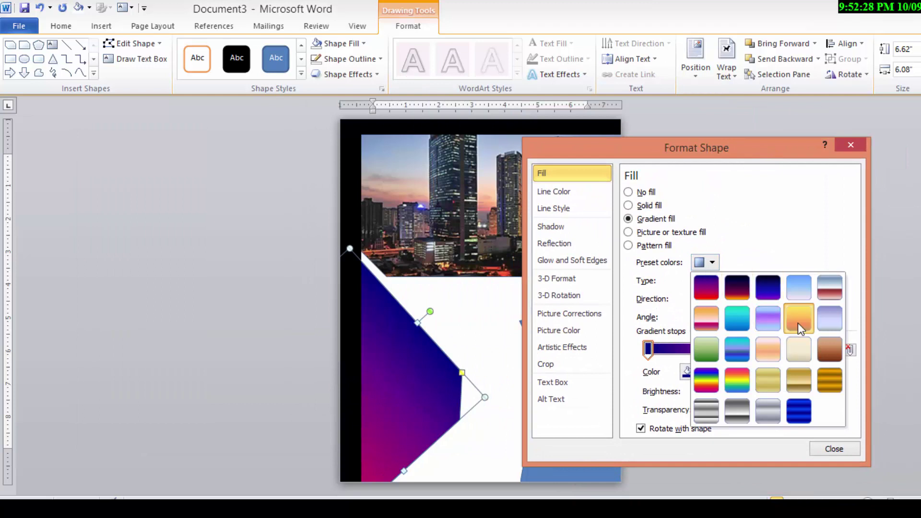
pyautogui.click(798, 318)
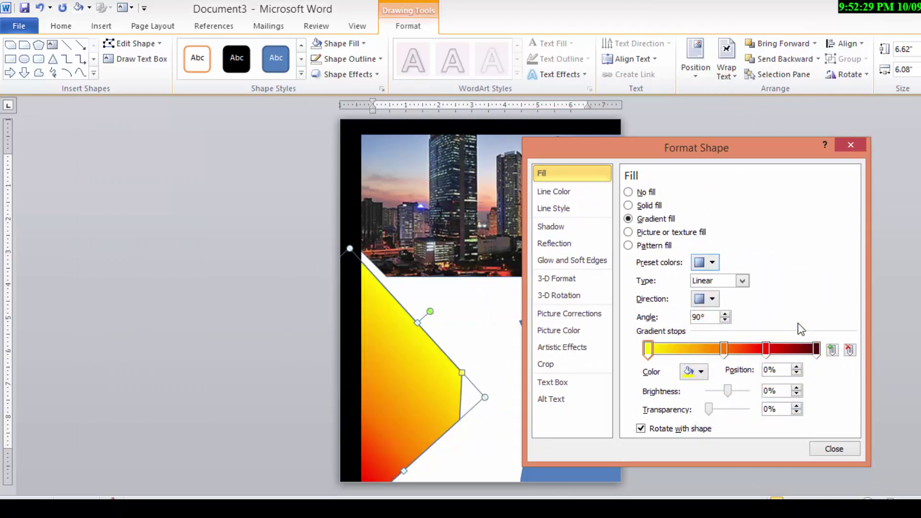
pyautogui.click(709, 262)
pyautogui.click(798, 291)
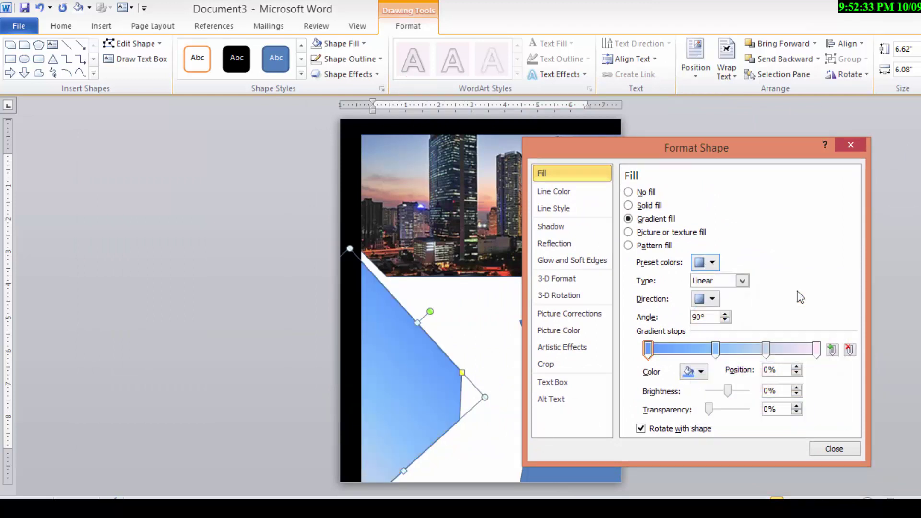
pyautogui.click(710, 262)
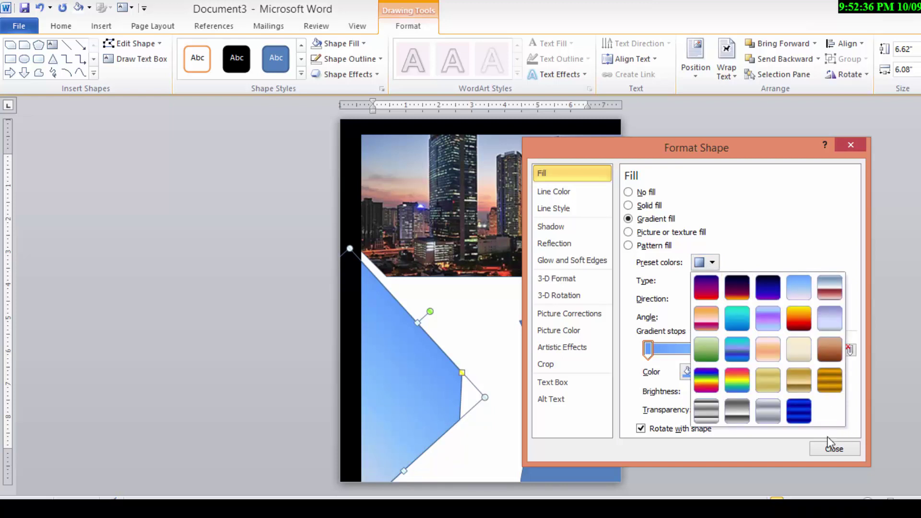
pyautogui.click(705, 287)
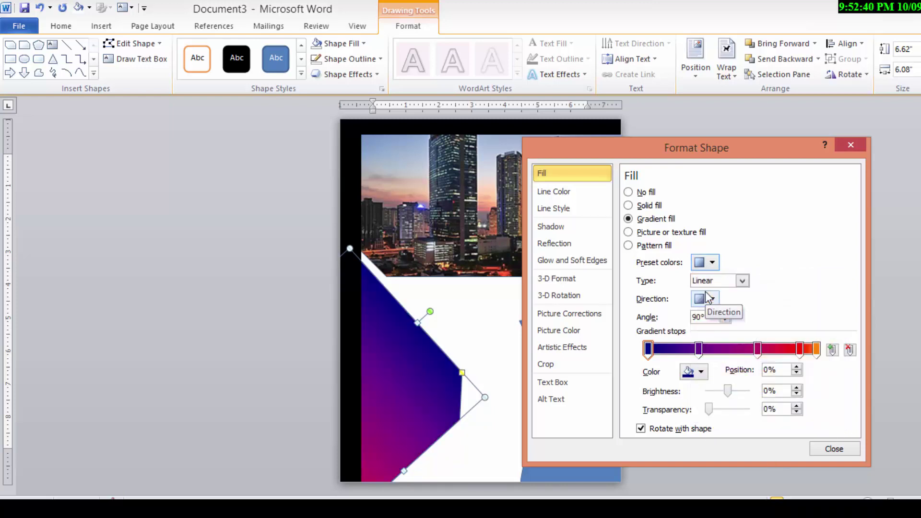
# - Settle on the dark blue-to-black preset gradient for the left panel and close Format Shape
pyautogui.click(710, 264)
pyautogui.click(709, 321)
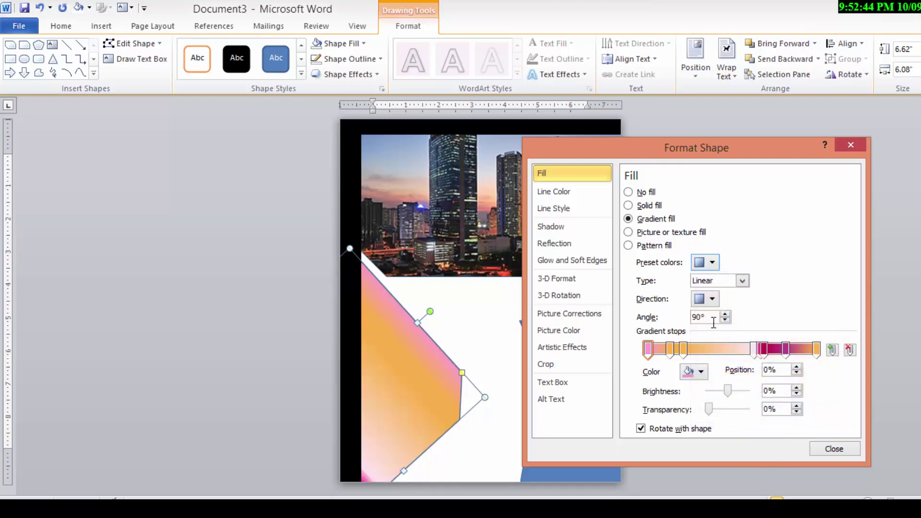
pyautogui.click(711, 264)
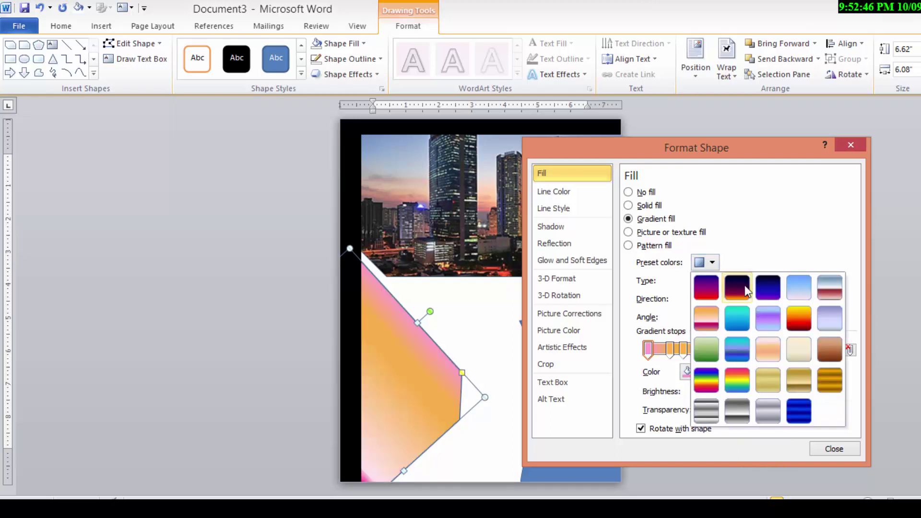
pyautogui.click(767, 296)
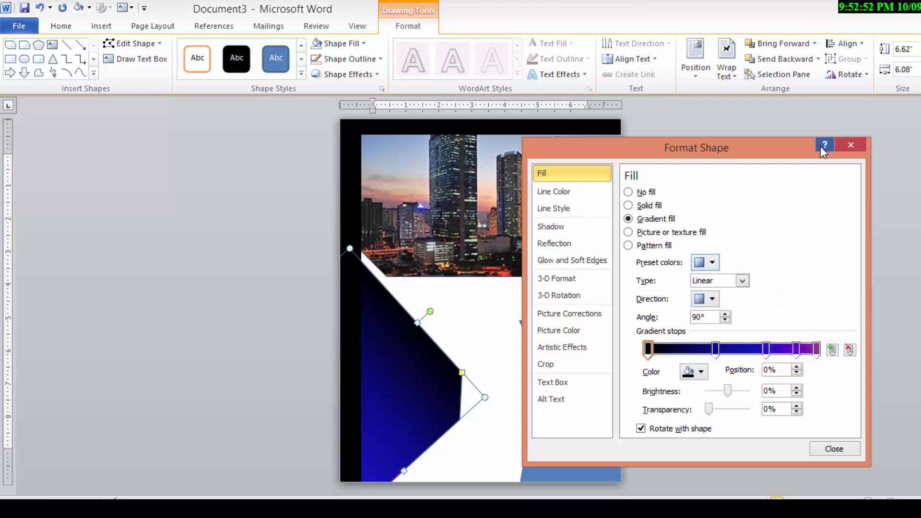
pyautogui.click(846, 145)
pyautogui.click(594, 379)
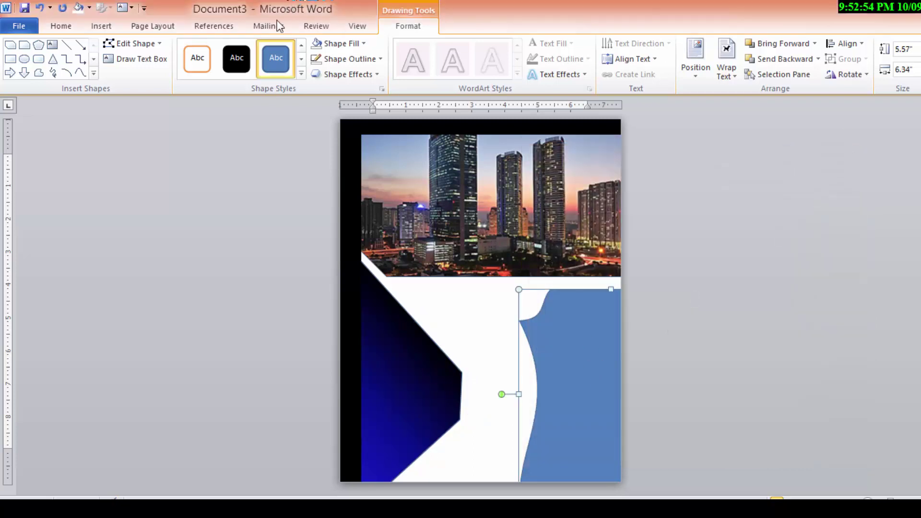
pyautogui.click(519, 332)
# - Give the curved right panel the dark blue gradient fill through Format Shape
pyautogui.click(559, 378)
pyautogui.rightClick(560, 378)
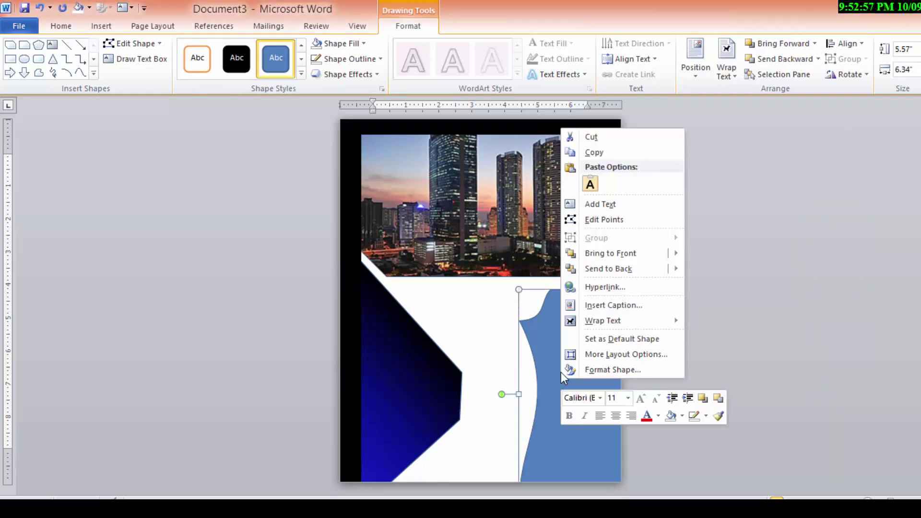
pyautogui.click(600, 368)
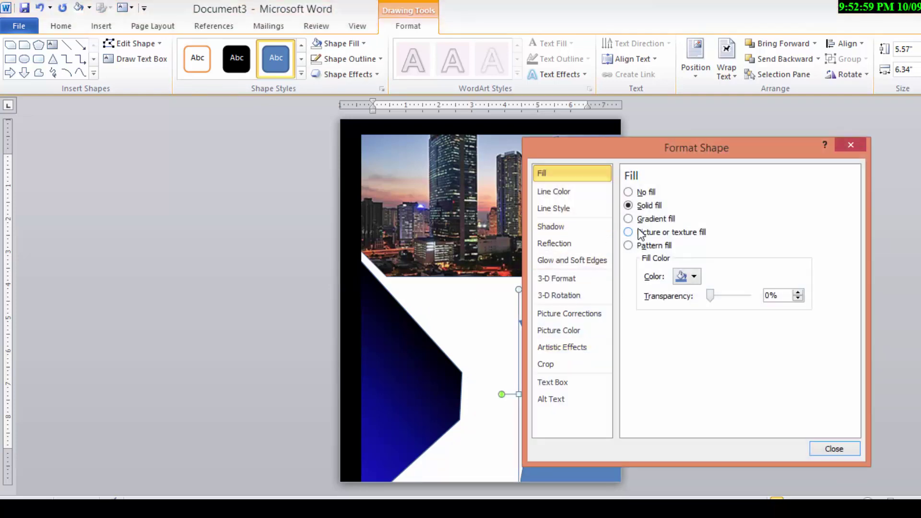
pyautogui.click(636, 233)
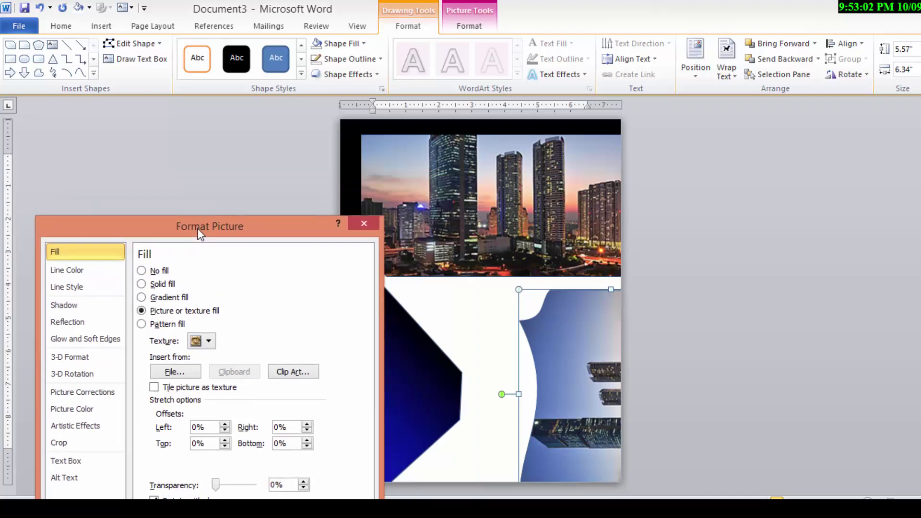
pyautogui.moveTo(684, 150); pyautogui.dragTo(296, 113)
pyautogui.click(259, 186)
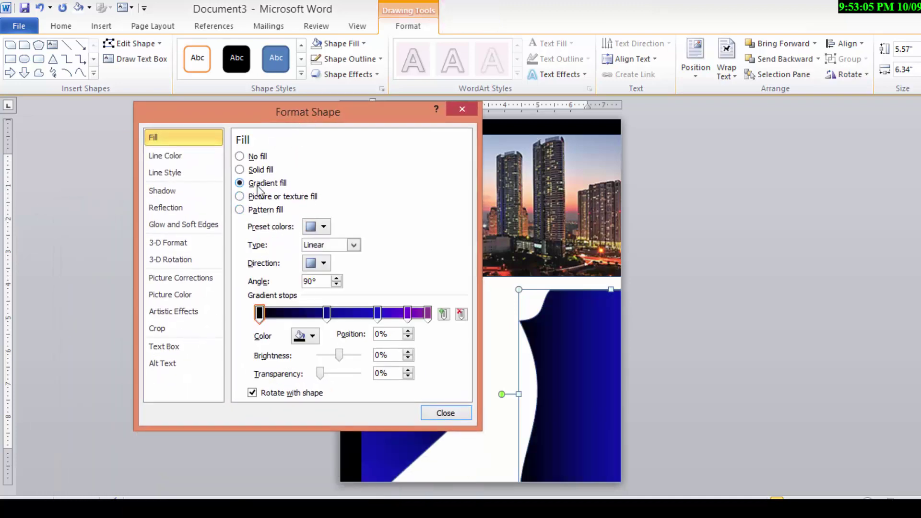
pyautogui.click(462, 110)
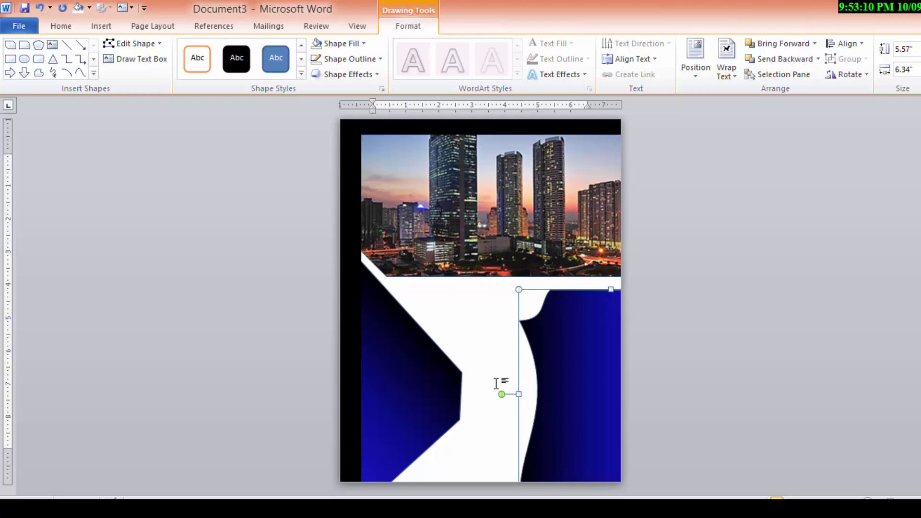
# - Set the right panel's gradient transparency to 0%
pyautogui.rightClick(553, 391)
pyautogui.click(588, 376)
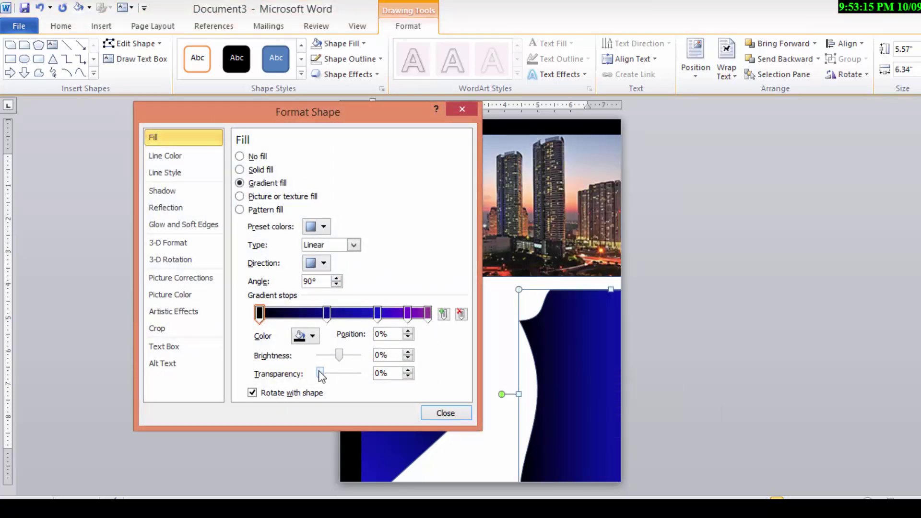
pyautogui.moveTo(320, 373)
pyautogui.mouseDown()
pyautogui.moveTo(345, 373)
pyautogui.moveTo(341, 380)
pyautogui.mouseUp()
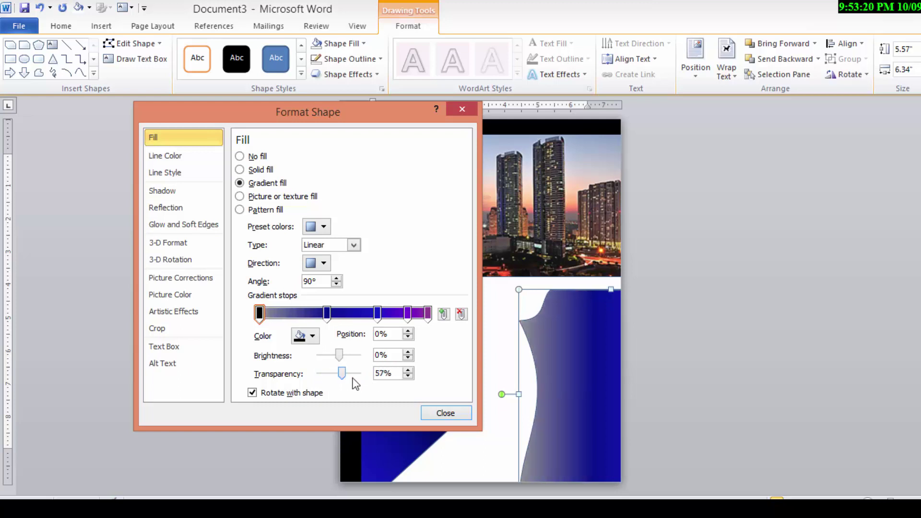
pyautogui.click(326, 377)
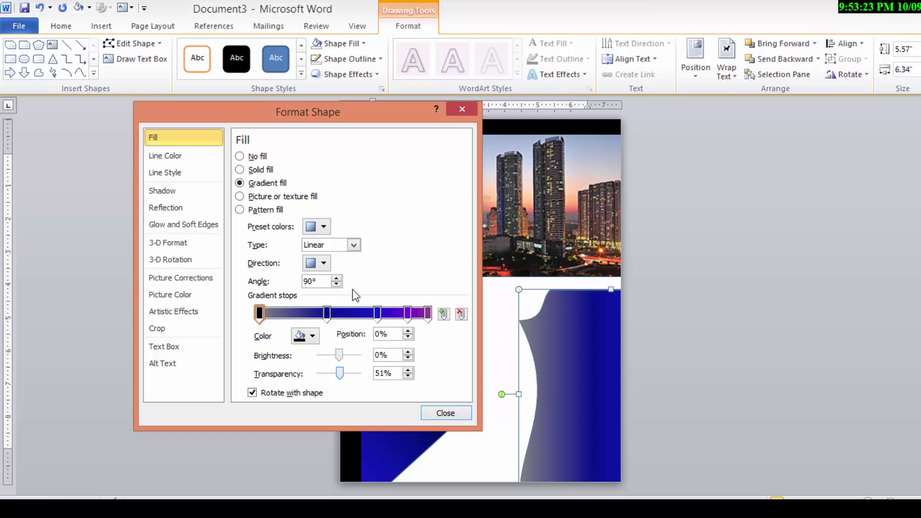
pyautogui.moveTo(341, 376); pyautogui.dragTo(309, 376)
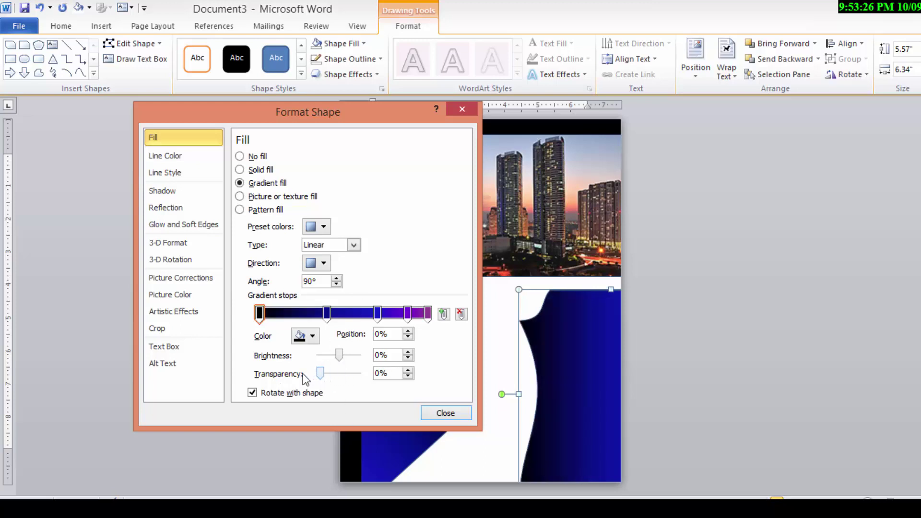
pyautogui.click(462, 110)
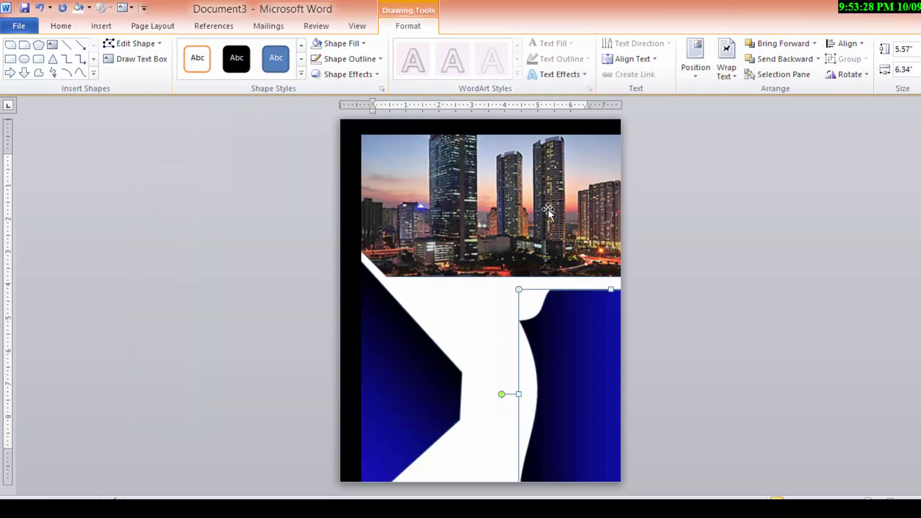
pyautogui.click(375, 323)
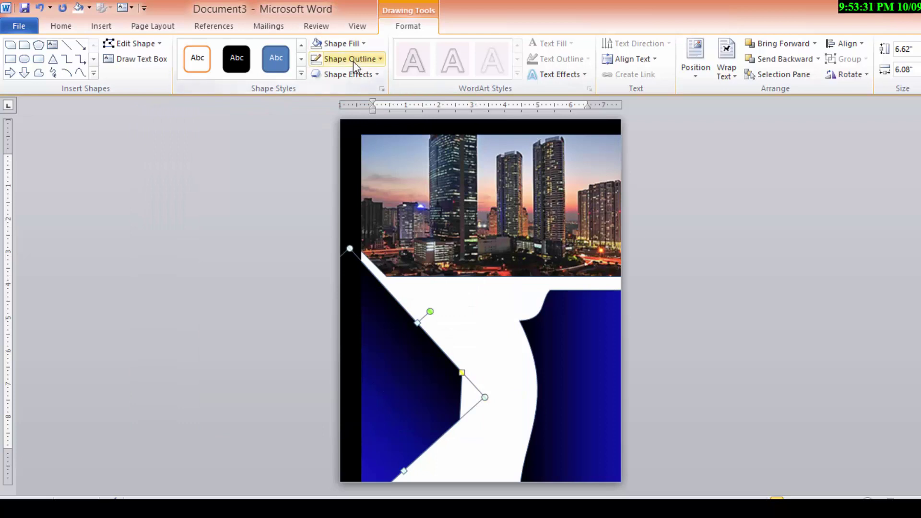
pyautogui.click(364, 43)
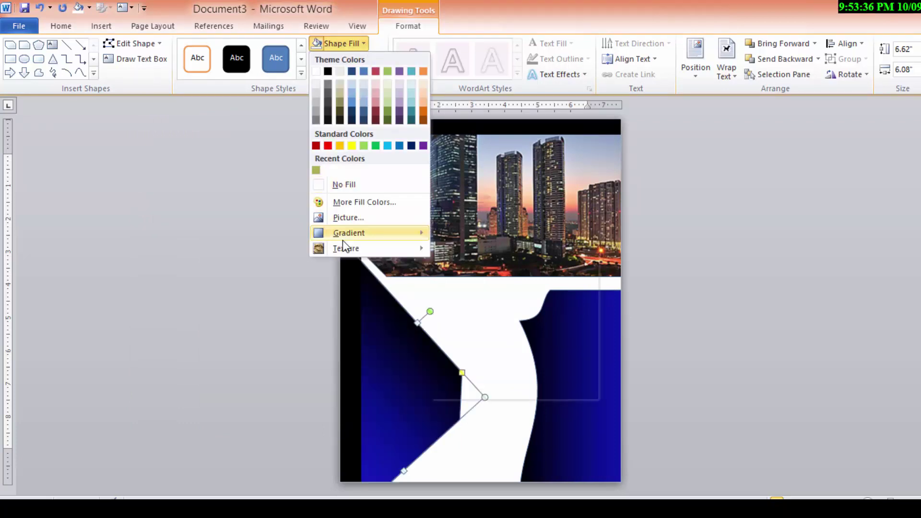
pyautogui.moveTo(349, 232)
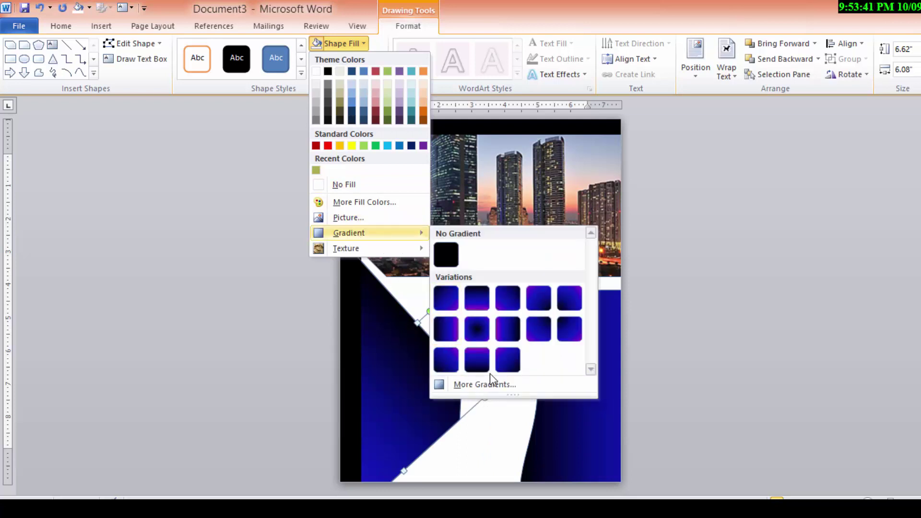
pyautogui.click(563, 185)
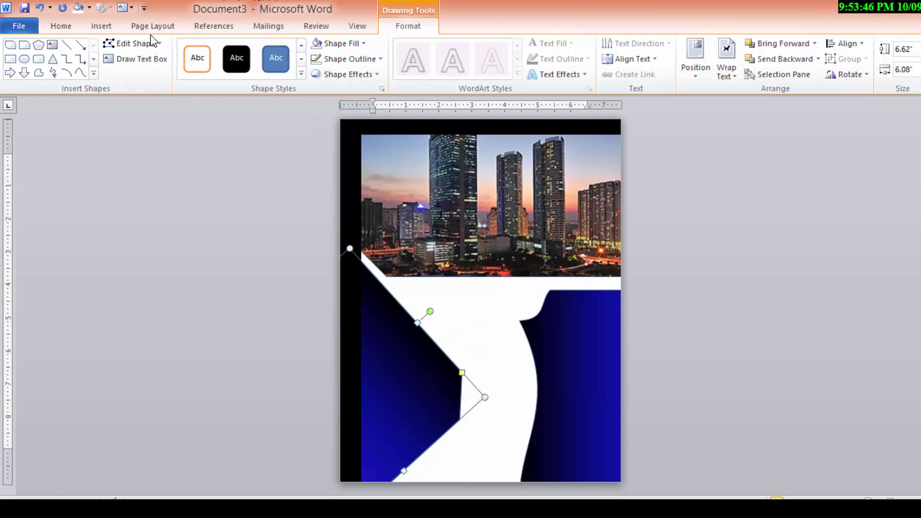
pyautogui.hotkey('alt', 'Tab')
pyautogui.click(100, 27)
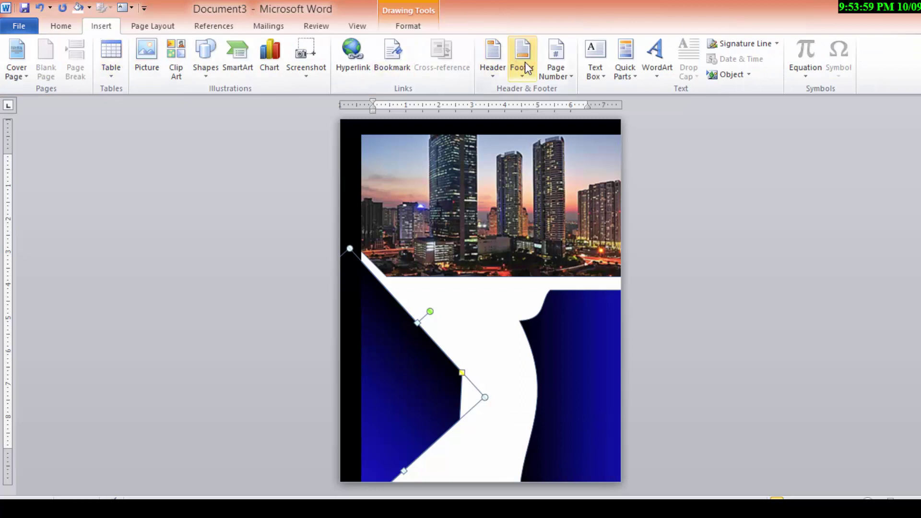
# - Place a Simple Text Box pull-quote on the left panel with No Fill and white text
pyautogui.click(595, 60)
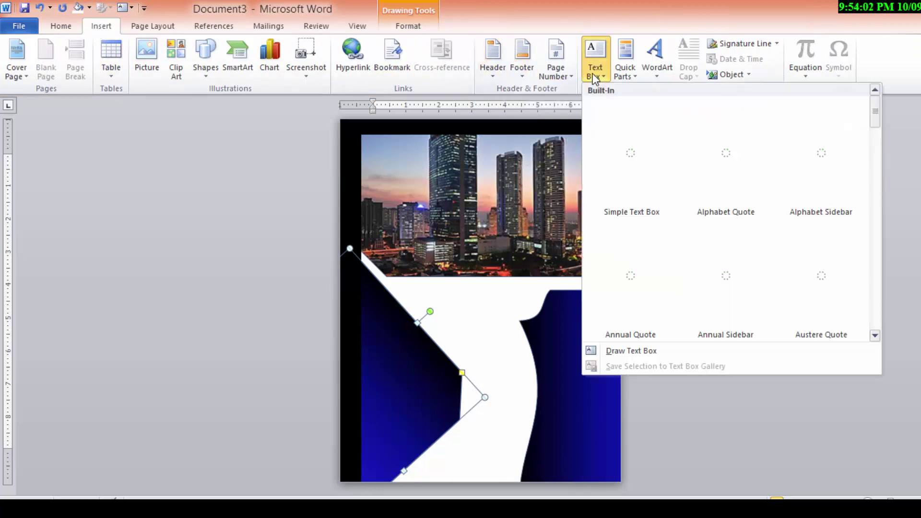
pyautogui.click(634, 124)
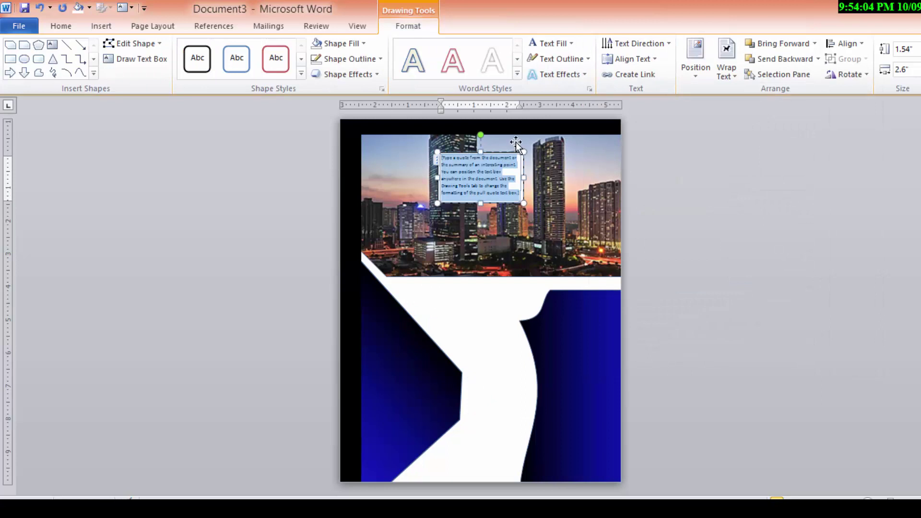
pyautogui.moveTo(502, 150); pyautogui.dragTo(434, 366)
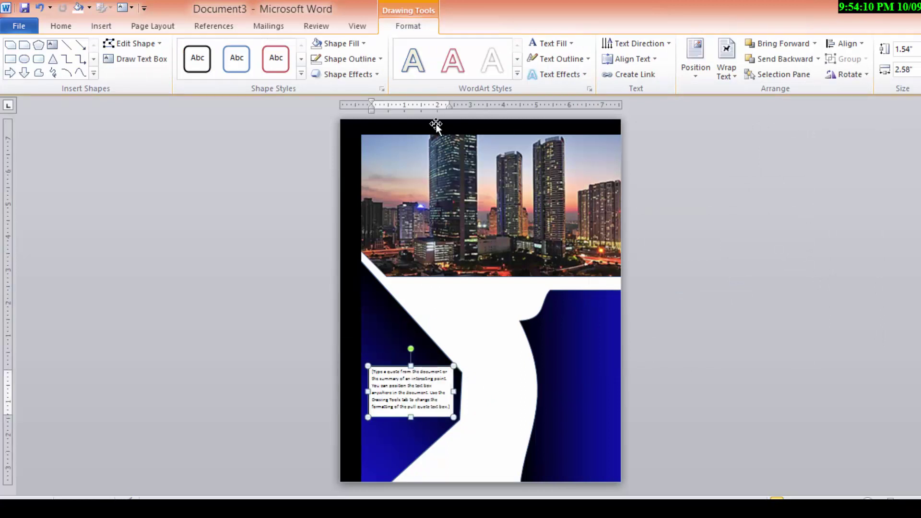
pyautogui.click(365, 45)
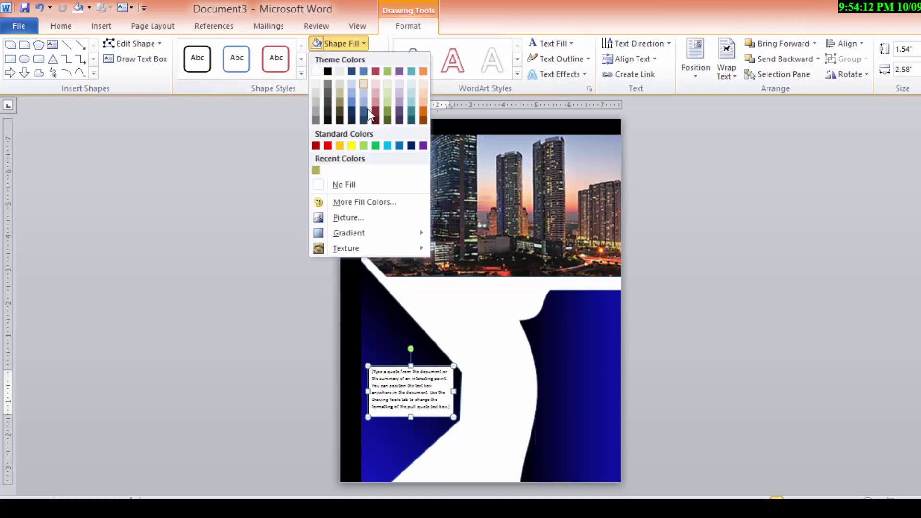
pyautogui.click(345, 184)
pyautogui.click(381, 59)
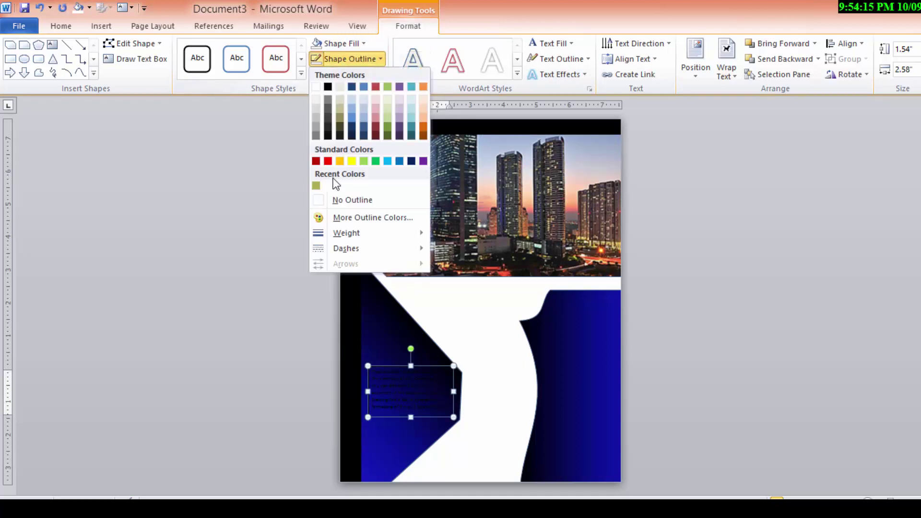
pyautogui.click(491, 60)
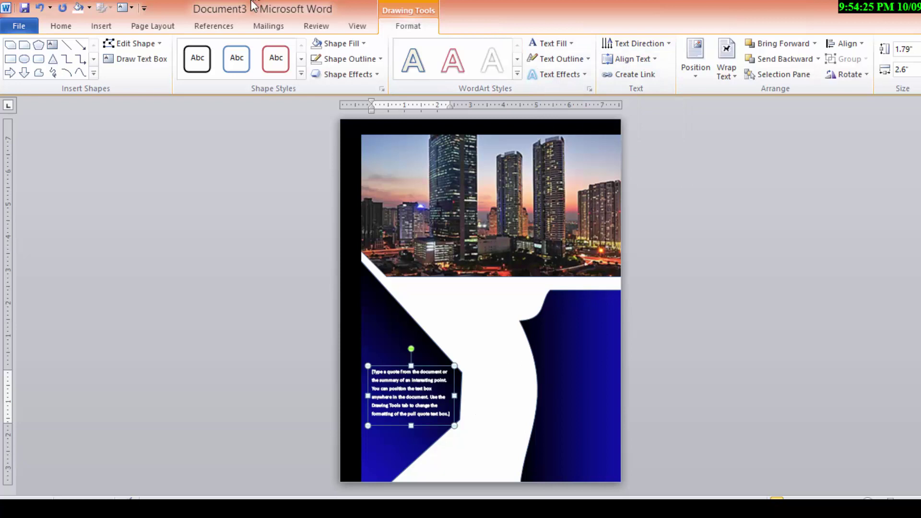
pyautogui.click(111, 25)
# - Insert a second Simple Text Box and paste content into it
pyautogui.click(592, 67)
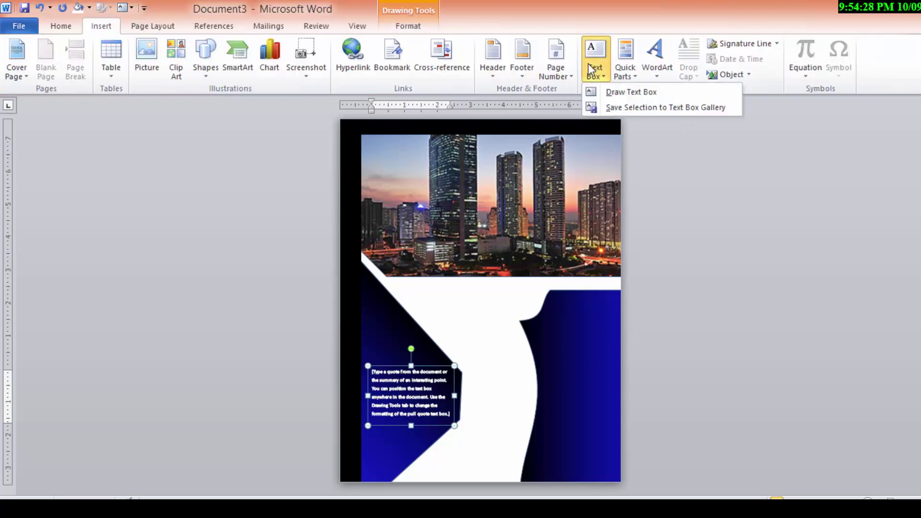
pyautogui.click(624, 92)
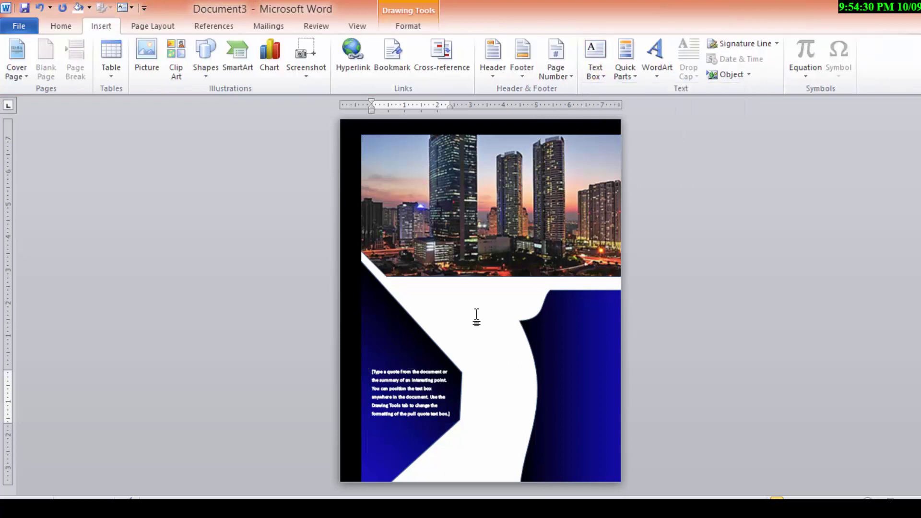
pyautogui.click(476, 316)
pyautogui.click(593, 70)
pyautogui.click(612, 110)
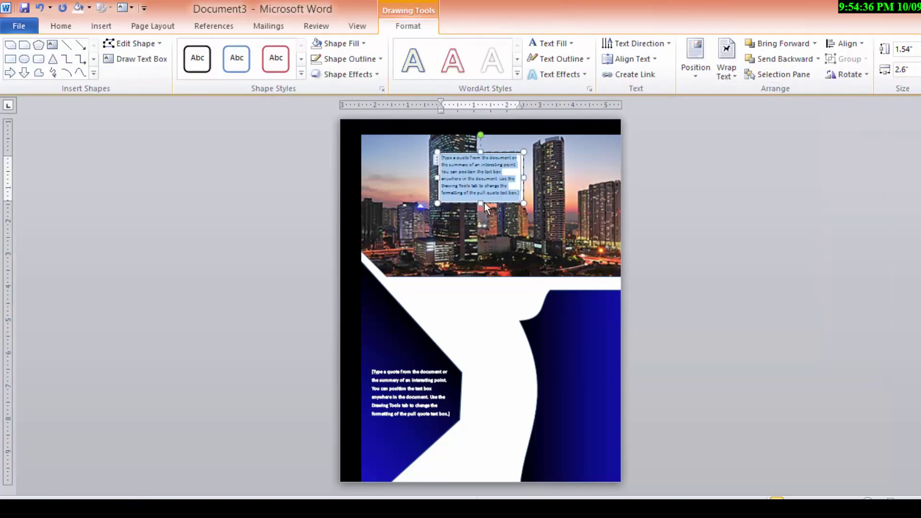
pyautogui.hotkey('ctrl', 'v')
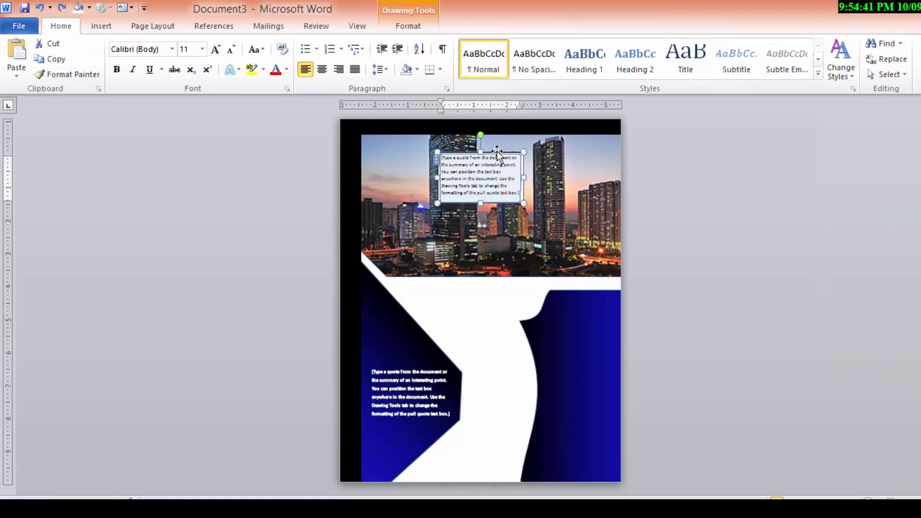
pyautogui.moveTo(495, 152); pyautogui.dragTo(442, 212)
# - Give the new pull-quote No Fill, No Outline and white WordArt text
pyautogui.click(402, 27)
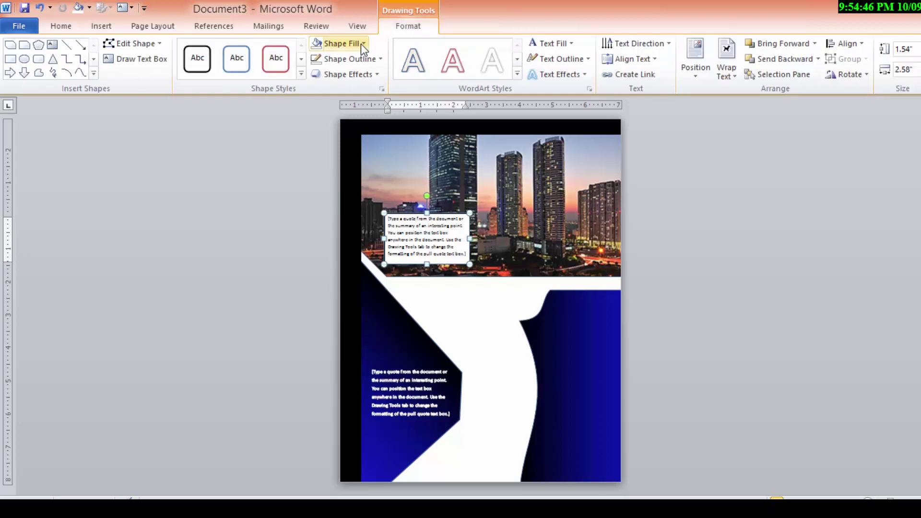
pyautogui.click(342, 43)
pyautogui.click(338, 189)
pyautogui.click(376, 59)
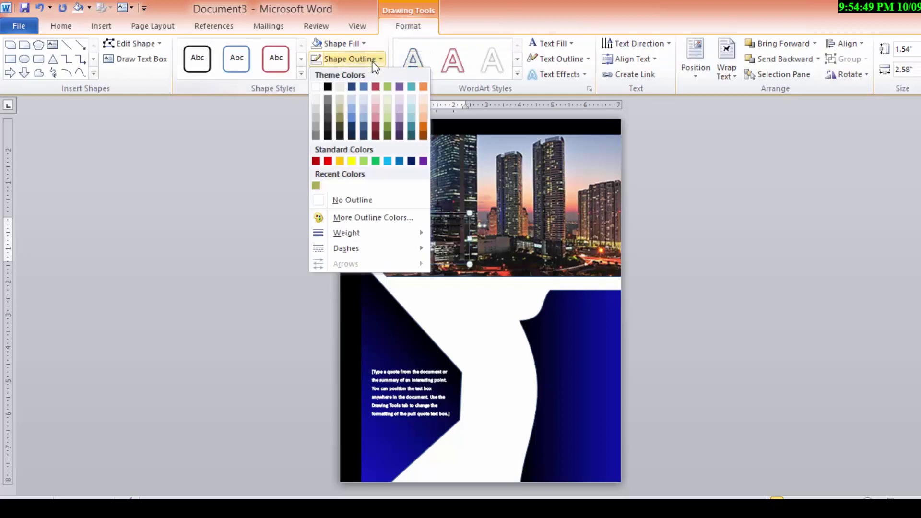
pyautogui.click(343, 206)
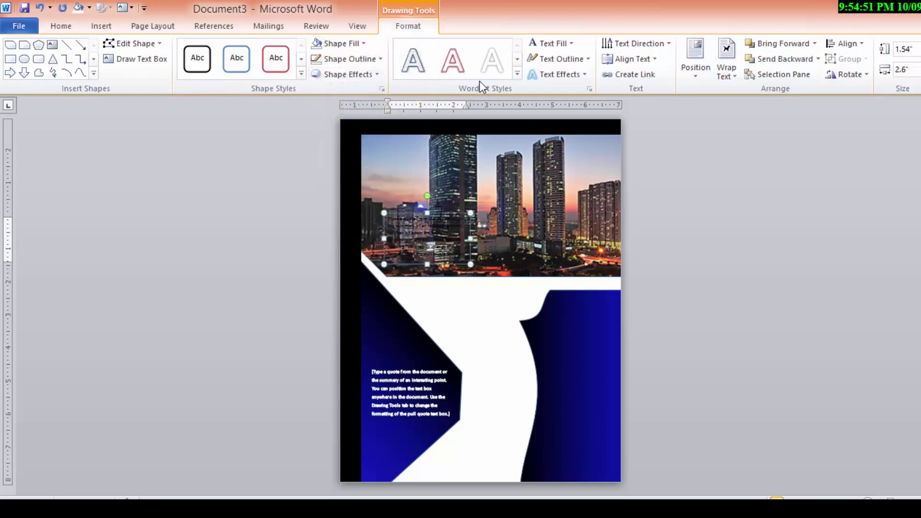
pyautogui.click(533, 45)
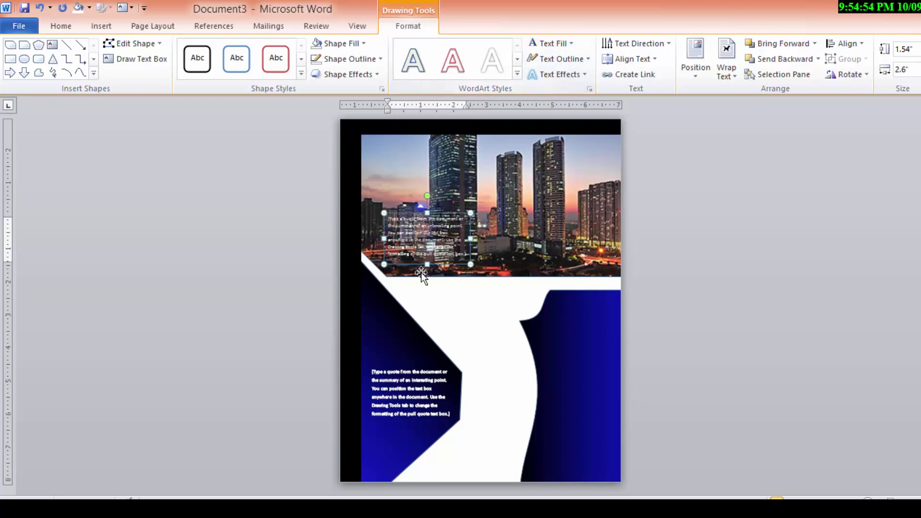
# - Position and resize the pull-quote at the bottom of the right blue panel
pyautogui.moveTo(439, 214)
pyautogui.mouseDown()
pyautogui.moveTo(595, 419)
pyautogui.moveTo(587, 423)
pyautogui.mouseUp()
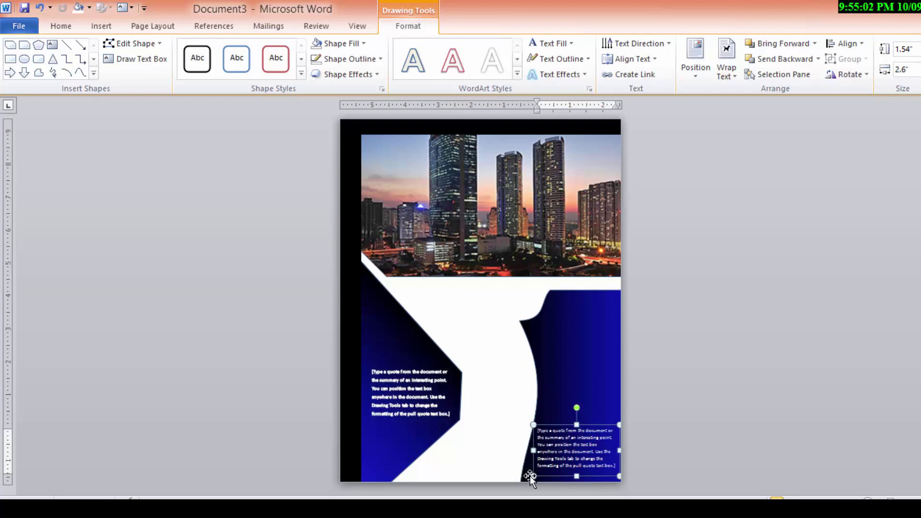
pyautogui.moveTo(530, 475); pyautogui.dragTo(538, 470)
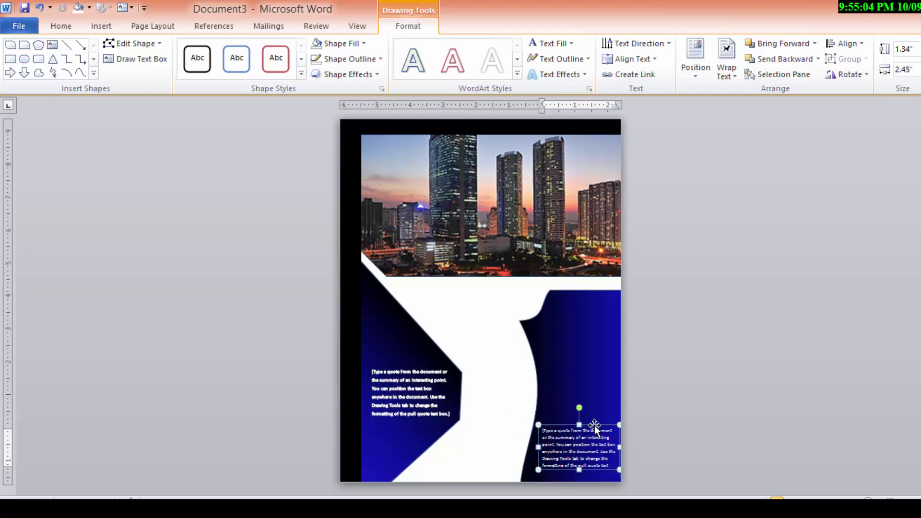
pyautogui.moveTo(595, 423); pyautogui.dragTo(586, 429)
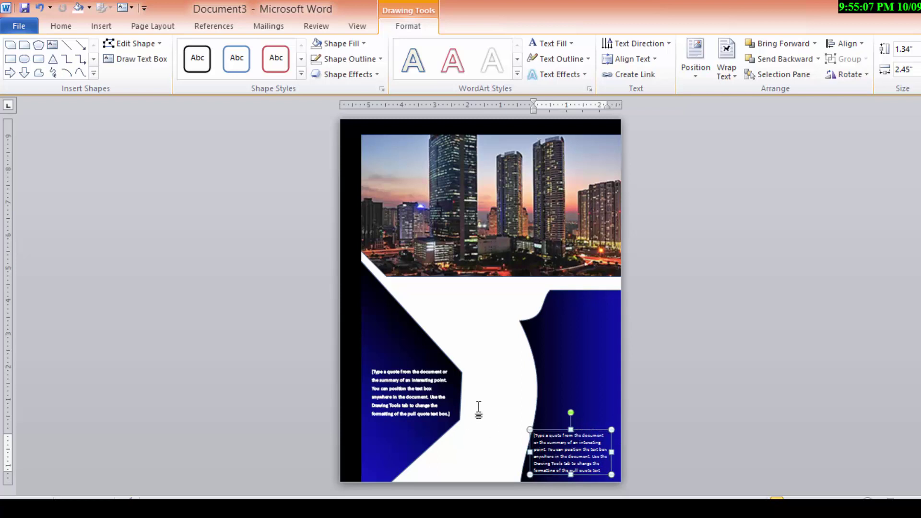
pyautogui.click(498, 393)
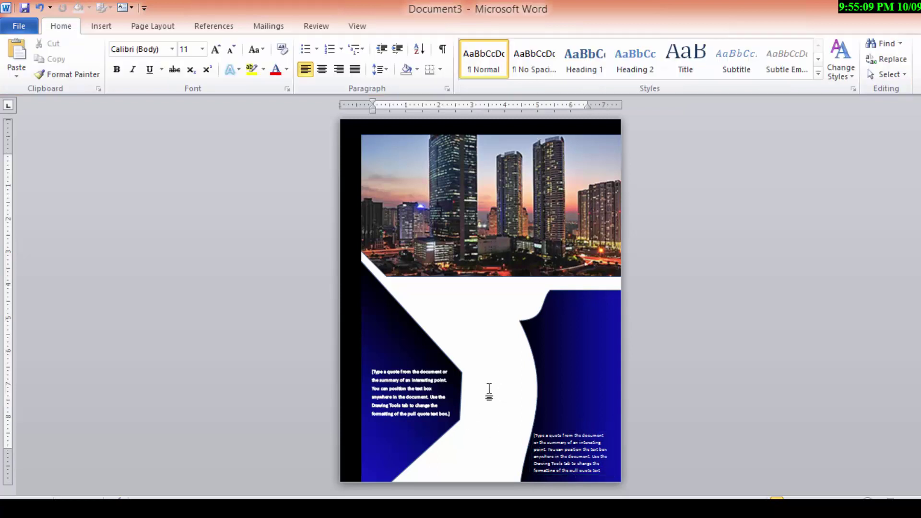
pyautogui.click(98, 26)
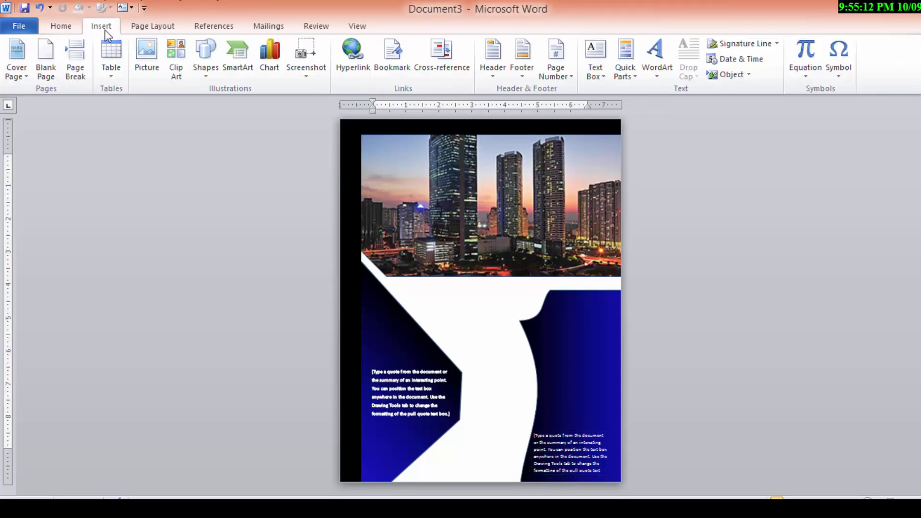
pyautogui.click(595, 60)
# - Insert a third text box over the photo and copy BOOK COVER from Notepad
pyautogui.click(619, 118)
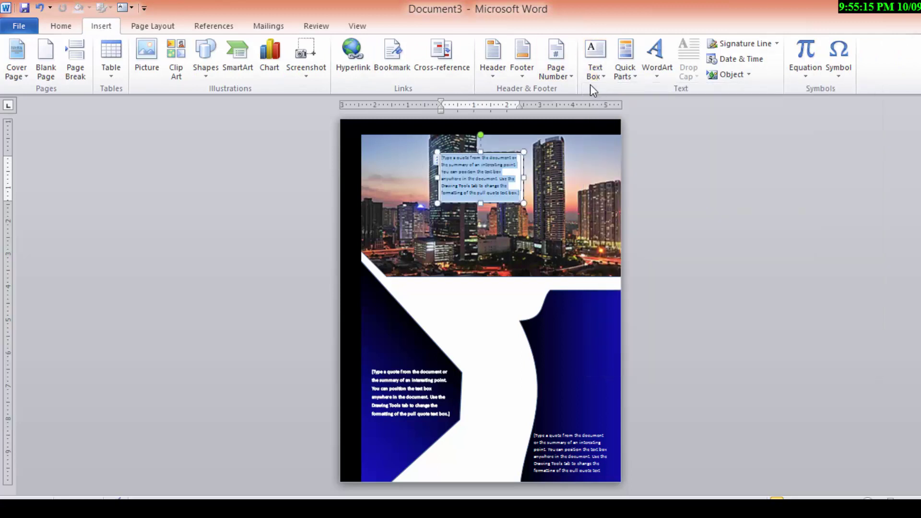
pyautogui.hotkey('alt', 'Tab')
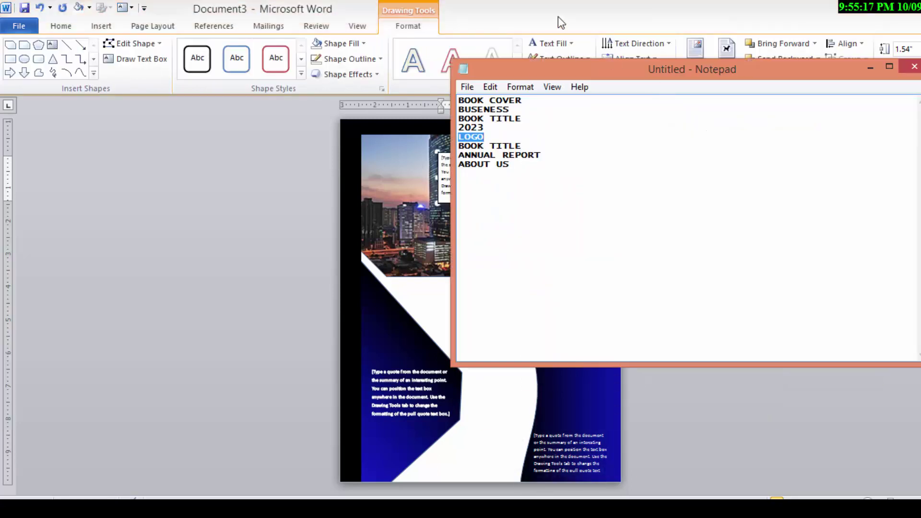
pyautogui.moveTo(523, 100); pyautogui.dragTo(462, 98)
pyautogui.rightClick(485, 102)
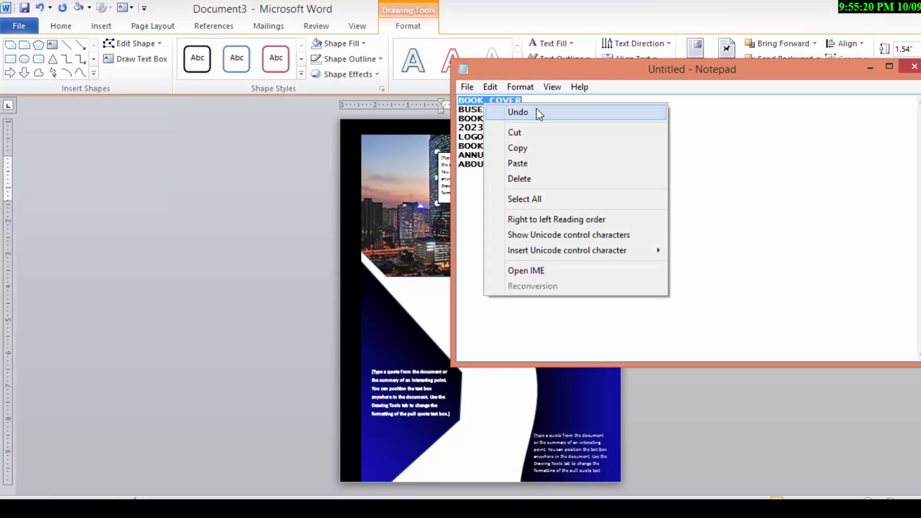
pyautogui.click(535, 146)
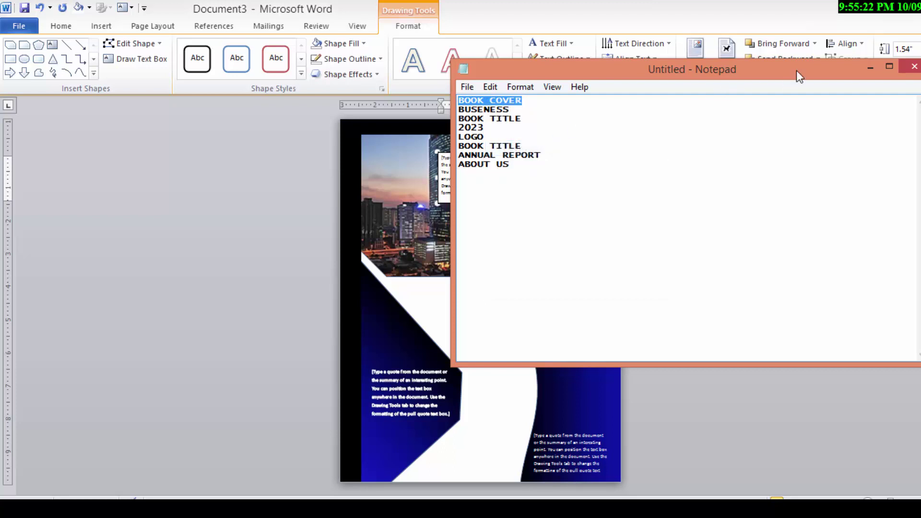
pyautogui.click(870, 67)
# - Paste BOOK COVER with Keep Text Only into the text box over the photo
pyautogui.rightClick(505, 181)
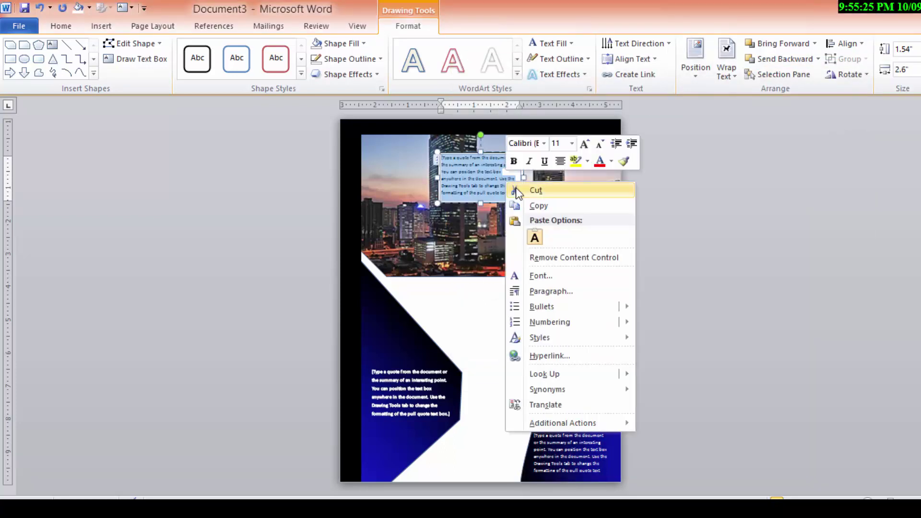
pyautogui.click(556, 203)
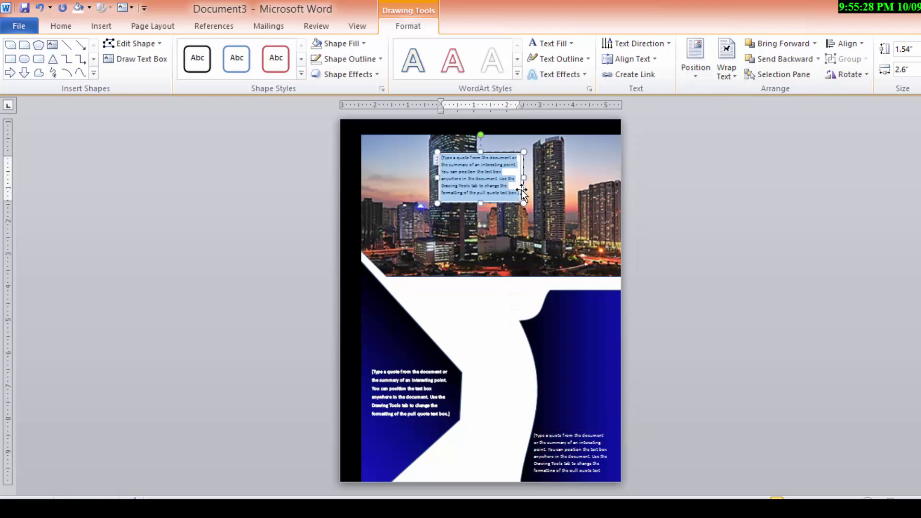
pyautogui.hotkey('alt', 'Tab')
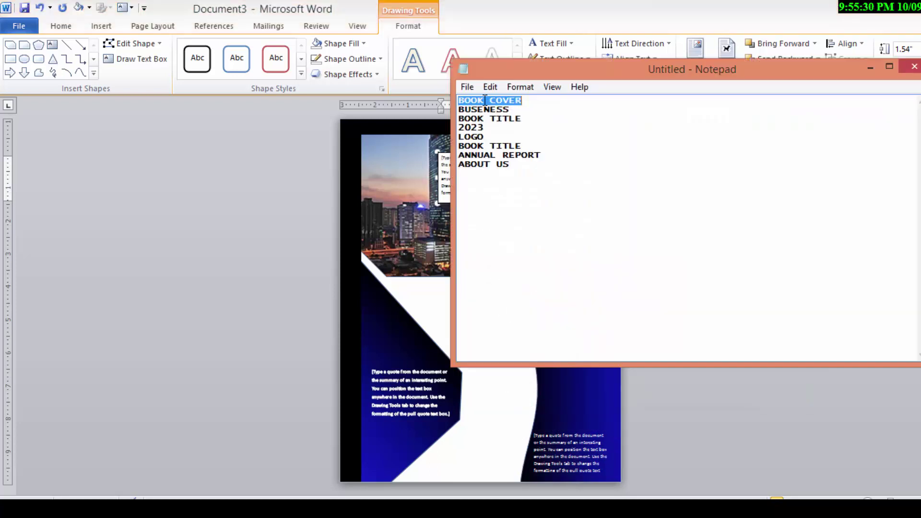
pyautogui.rightClick(485, 99)
pyautogui.click(524, 145)
pyautogui.click(864, 66)
pyautogui.rightClick(505, 183)
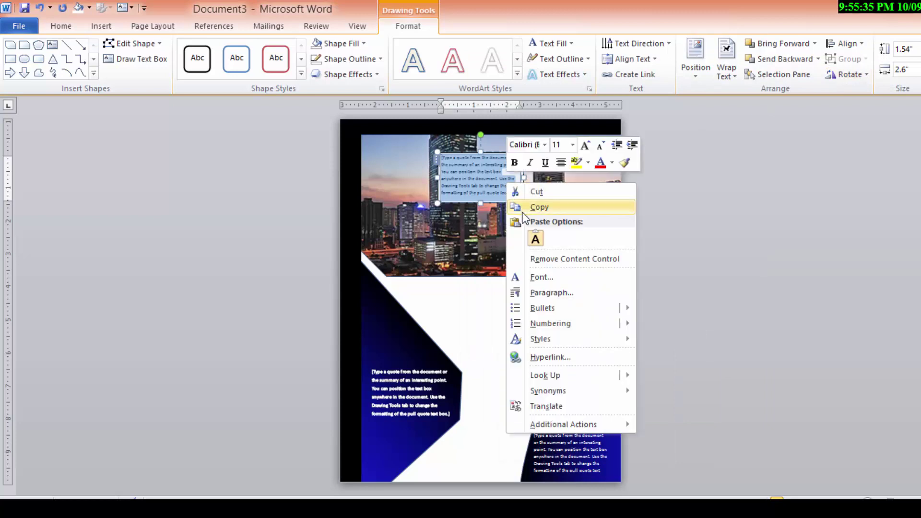
pyautogui.click(535, 238)
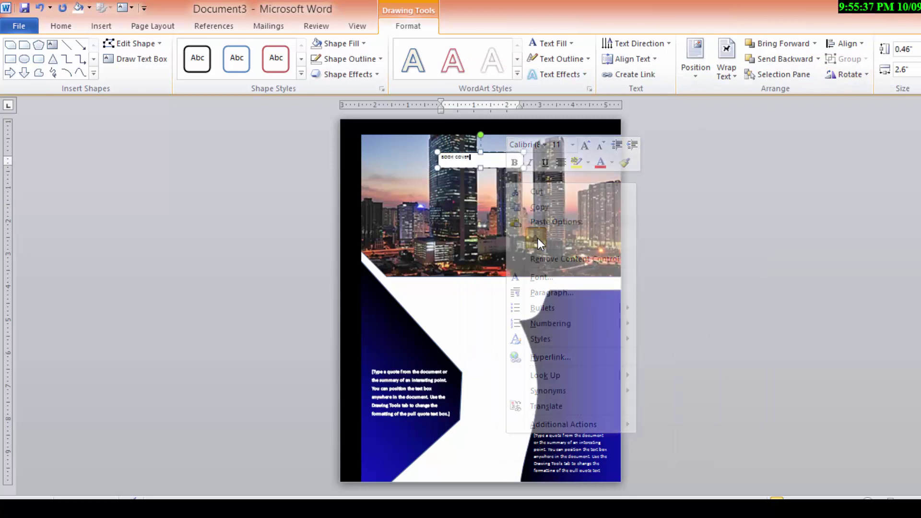
# - Grow the BOOK COVER title to 48 pt, then shrink it to 36 pt
pyautogui.click(61, 30)
pyautogui.moveTo(480, 161); pyautogui.dragTo(417, 152)
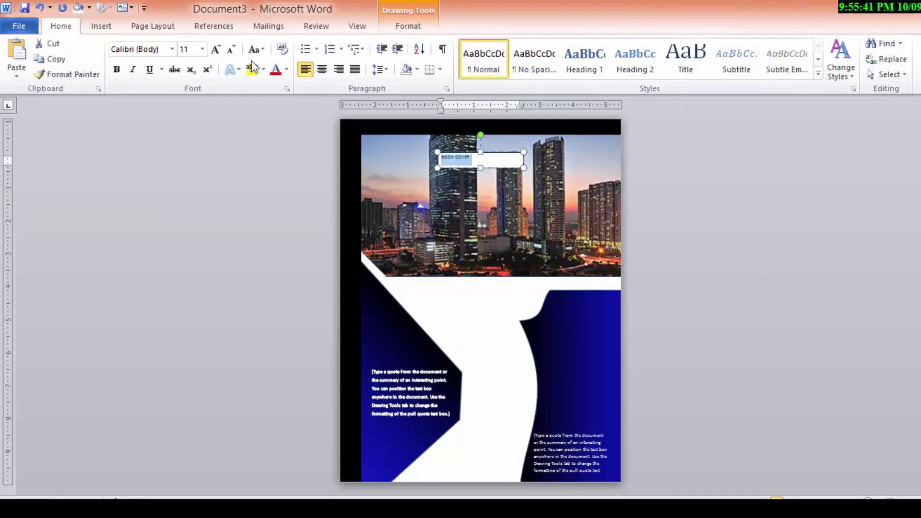
pyautogui.click(220, 48)
pyautogui.doubleClick(221, 48)
pyautogui.click(221, 48)
pyautogui.doubleClick(221, 48)
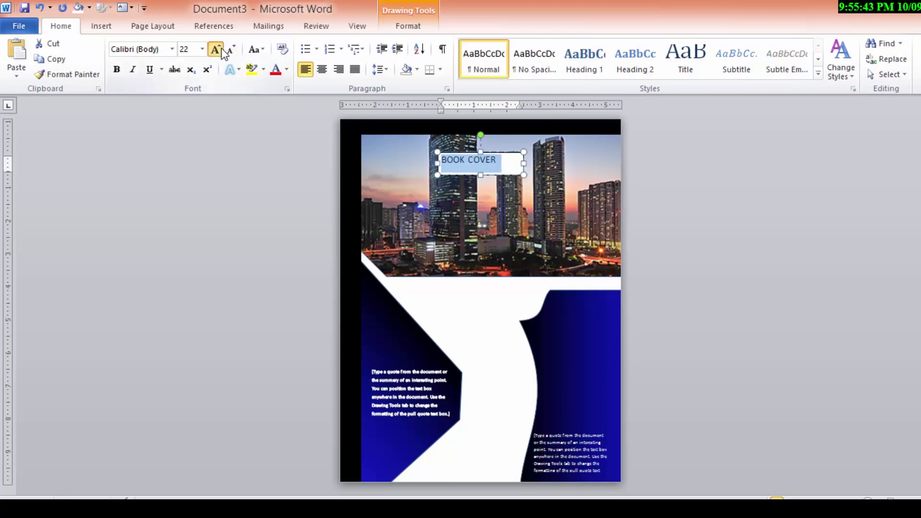
pyautogui.click(220, 48)
pyautogui.click(220, 48)
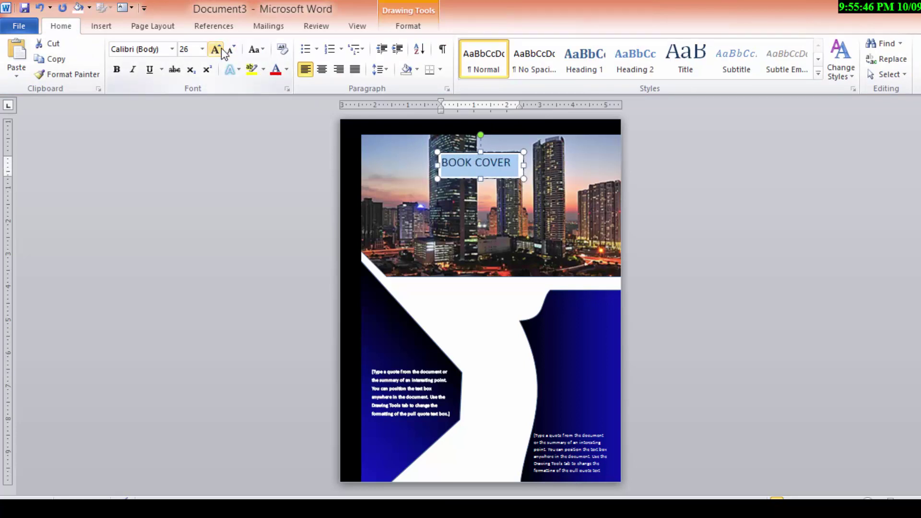
pyautogui.doubleClick(221, 48)
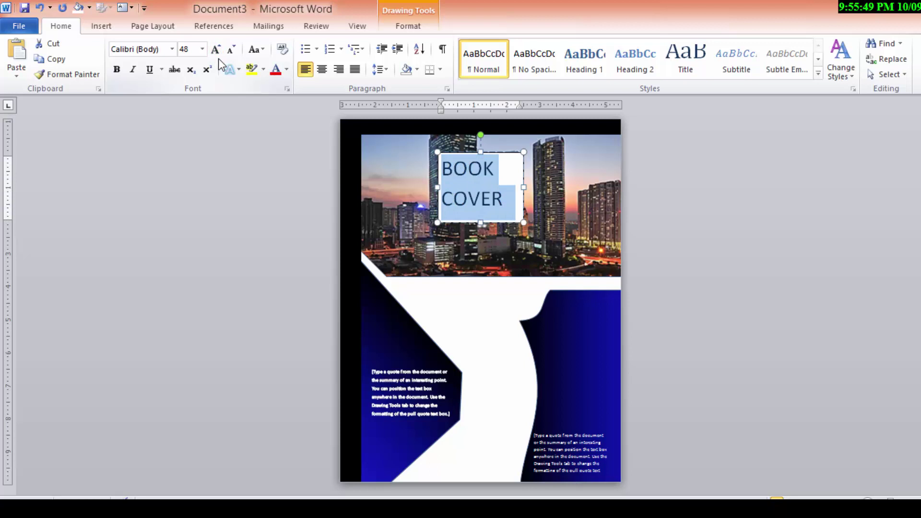
pyautogui.click(231, 50)
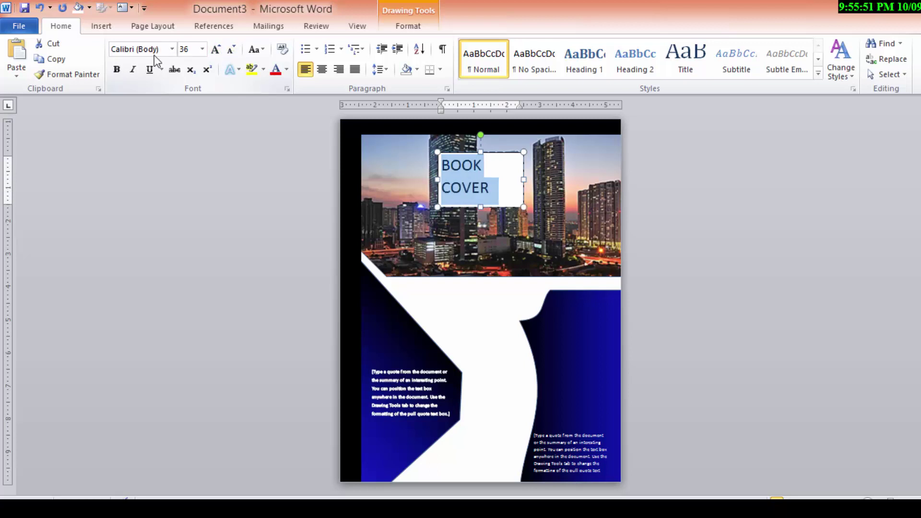
# - Set the BOOK COVER title in the AachenDEEMed font
pyautogui.click(172, 48)
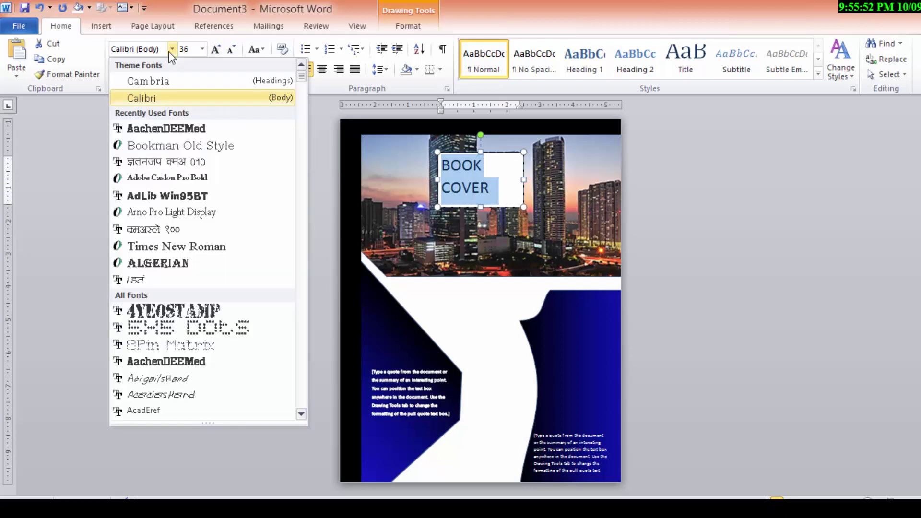
pyautogui.click(154, 125)
pyautogui.hotkey('ctrl', 'a')
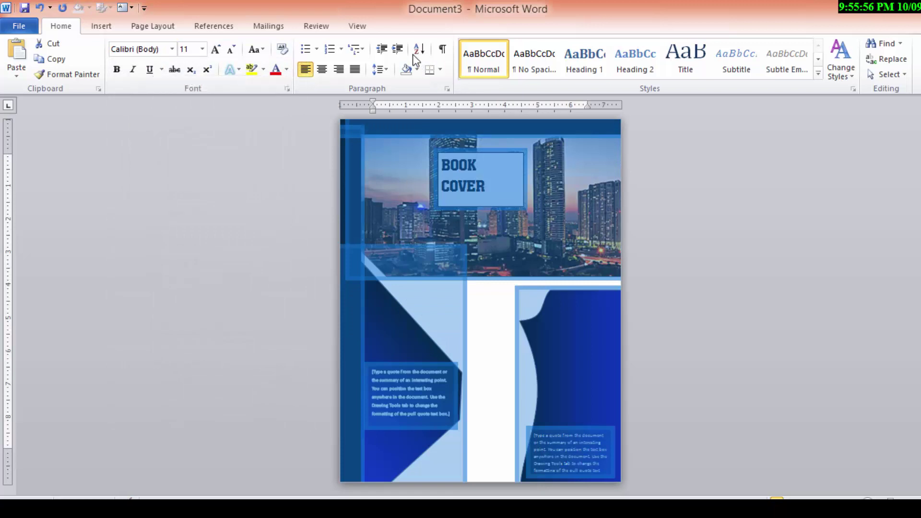
pyautogui.click(499, 184)
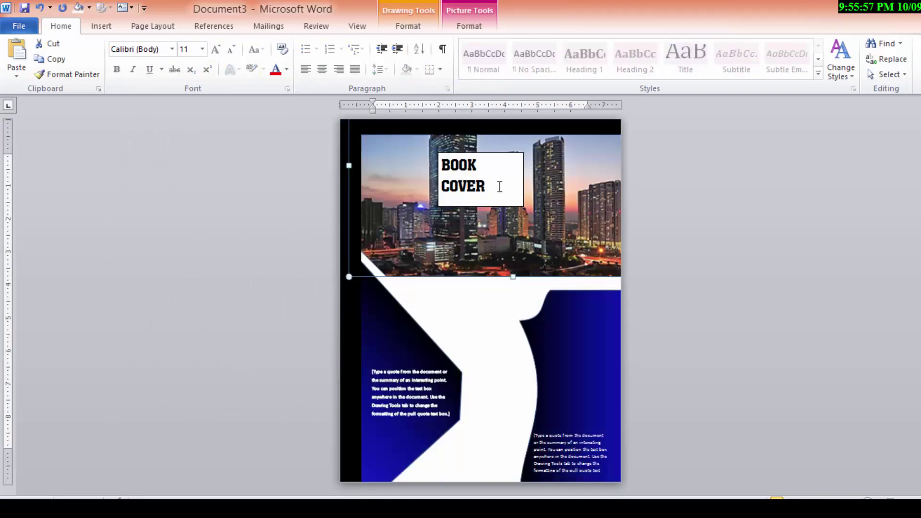
# - Give the title text box No Fill and No Outline
pyautogui.click(408, 26)
pyautogui.click(362, 45)
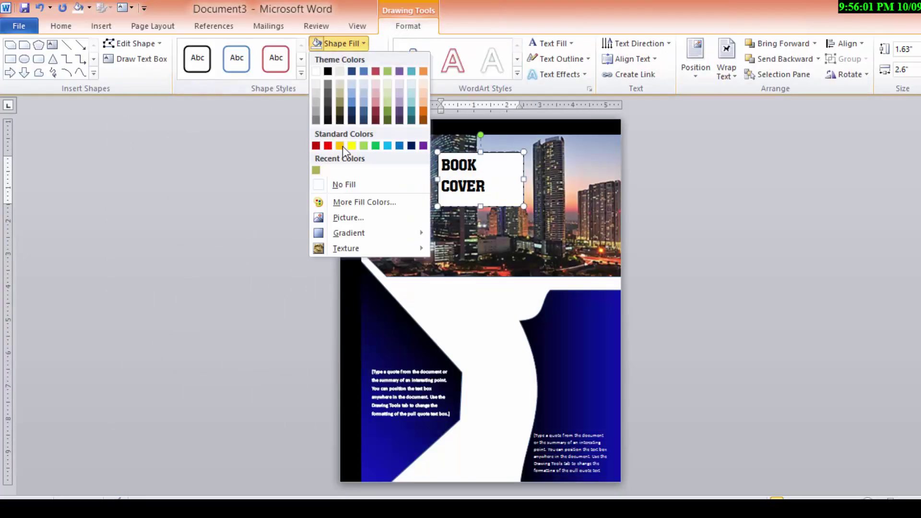
pyautogui.click(344, 184)
pyautogui.click(350, 58)
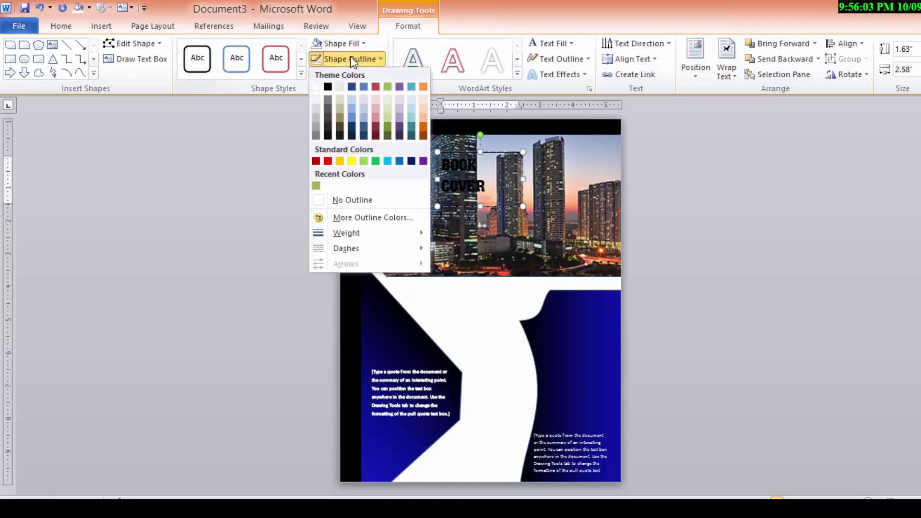
pyautogui.click(346, 201)
# - Make the BOOK COVER text white and move its box lower over the photo
pyautogui.click(570, 44)
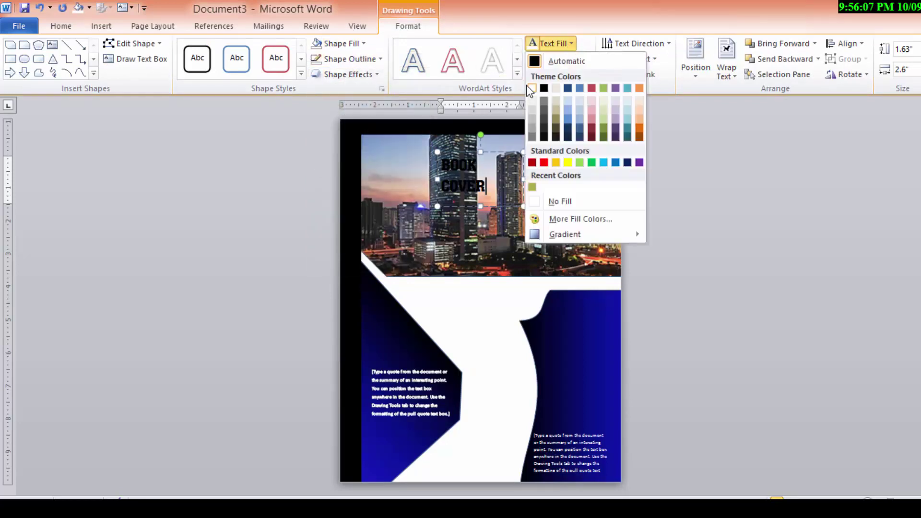
pyautogui.click(528, 86)
pyautogui.moveTo(486, 186); pyautogui.dragTo(438, 187)
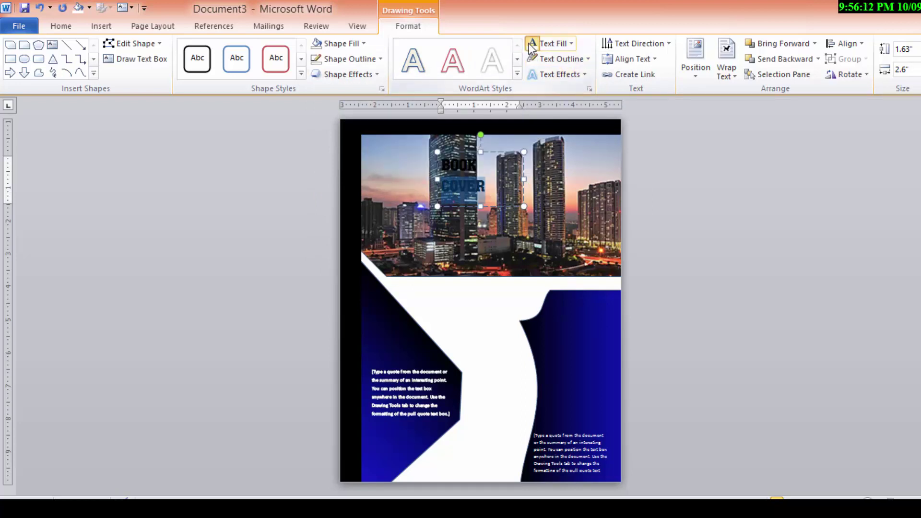
pyautogui.click(565, 44)
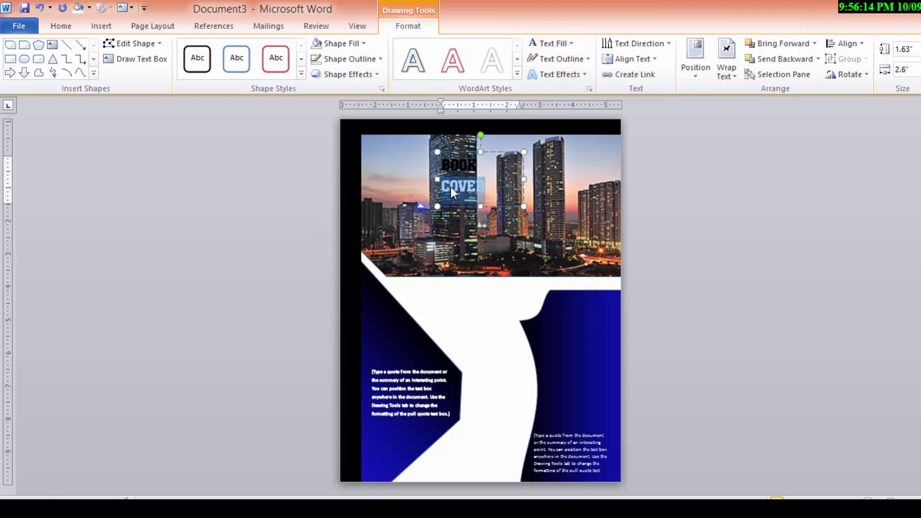
pyautogui.hotkey('ctrl', 'a')
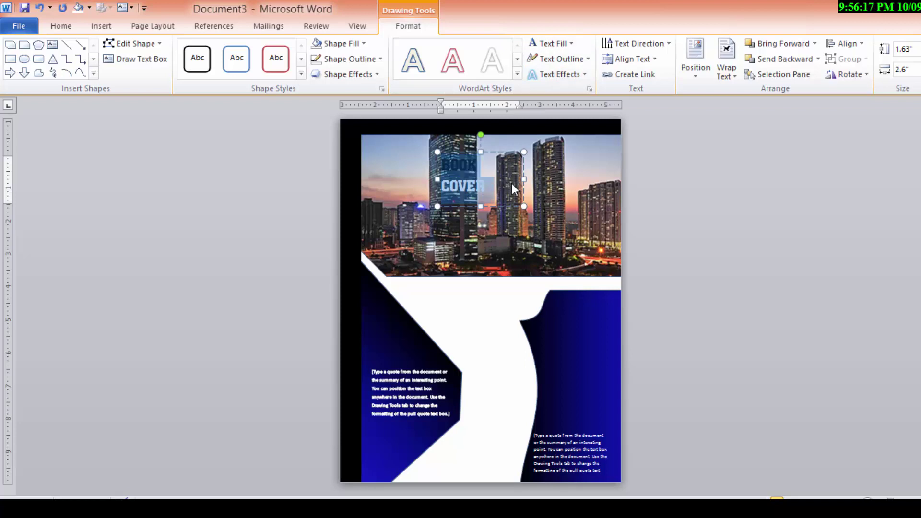
pyautogui.click(533, 42)
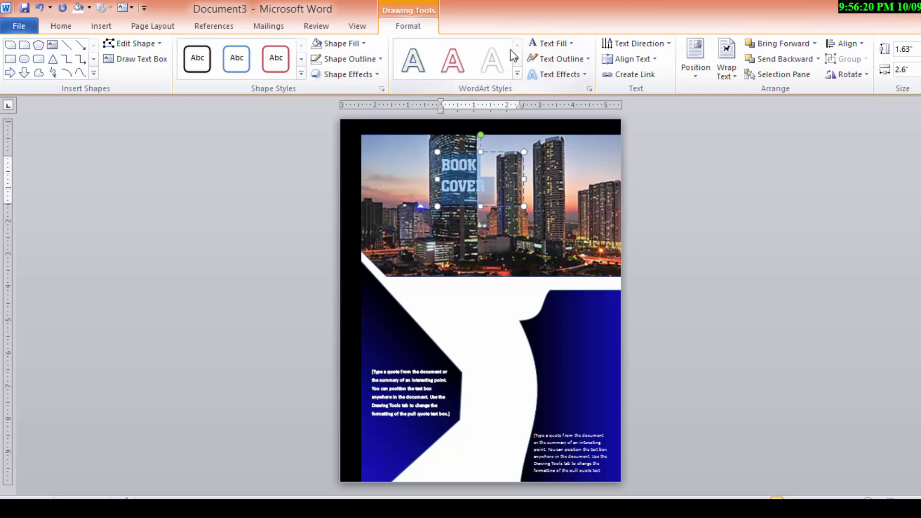
pyautogui.moveTo(491, 146)
pyautogui.mouseDown()
pyautogui.moveTo(577, 208)
pyautogui.moveTo(520, 269)
pyautogui.moveTo(476, 241)
pyautogui.mouseUp()
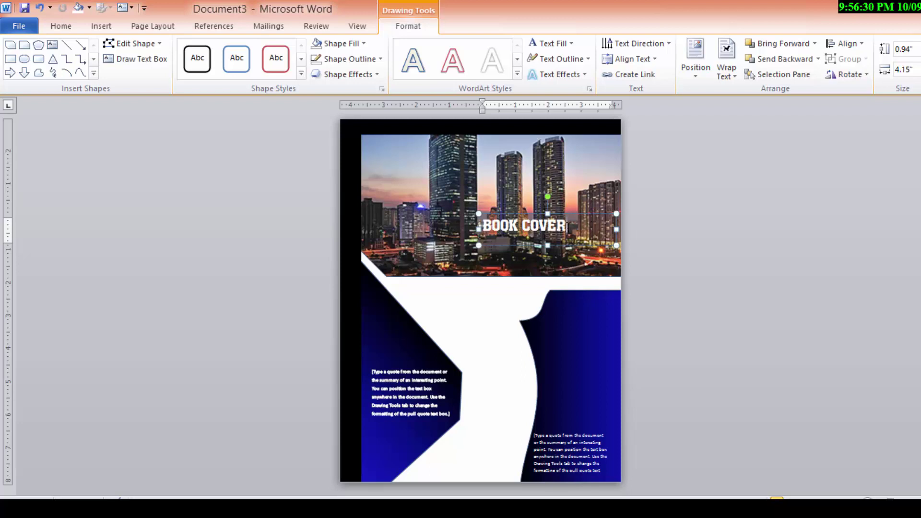
# - Enlarge the whole BOOK COVER title to 72 pt
pyautogui.moveTo(482, 225); pyautogui.dragTo(521, 226)
pyautogui.click(77, 31)
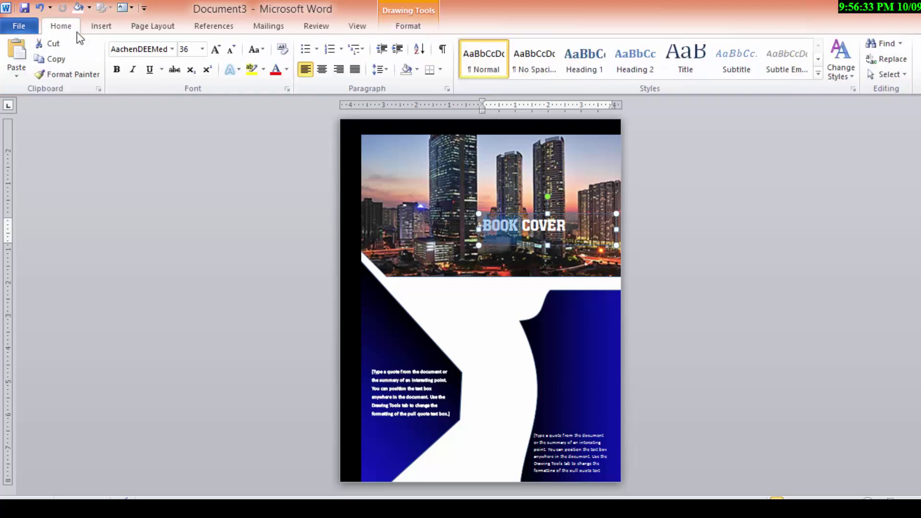
pyautogui.click(215, 50)
pyautogui.click(216, 50)
pyautogui.click(215, 50)
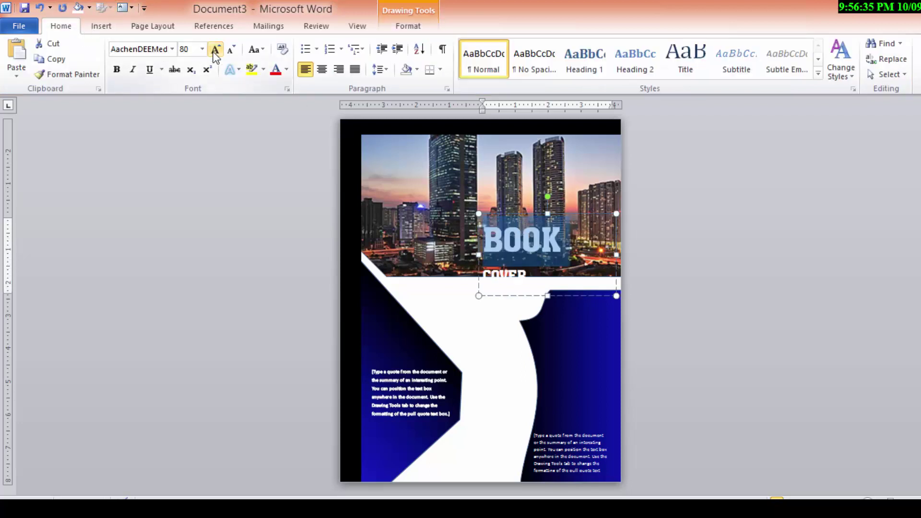
pyautogui.hotkey('ctrl', 'z')
pyautogui.hotkey('ctrl', 'z')
pyautogui.hotkey('ctrl', 'z')
pyautogui.hotkey('ctrl', 'z')
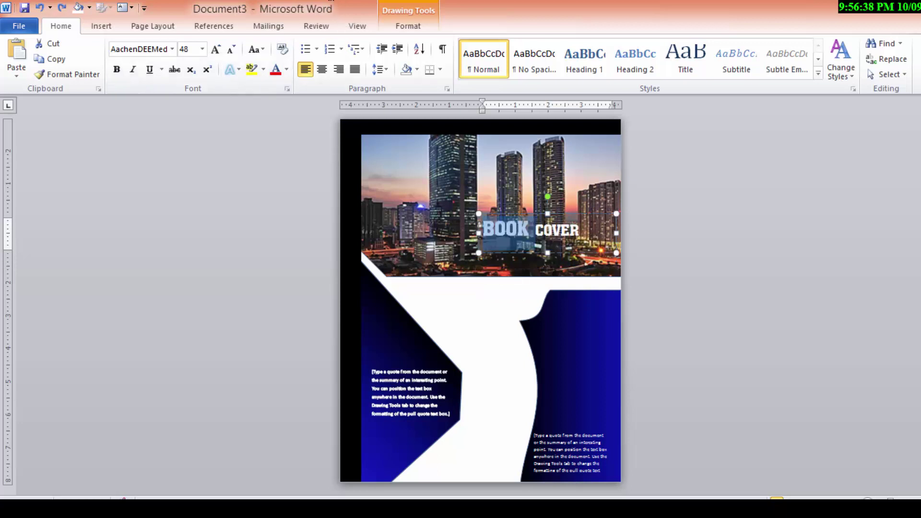
pyautogui.hotkey('ctrl', 'z')
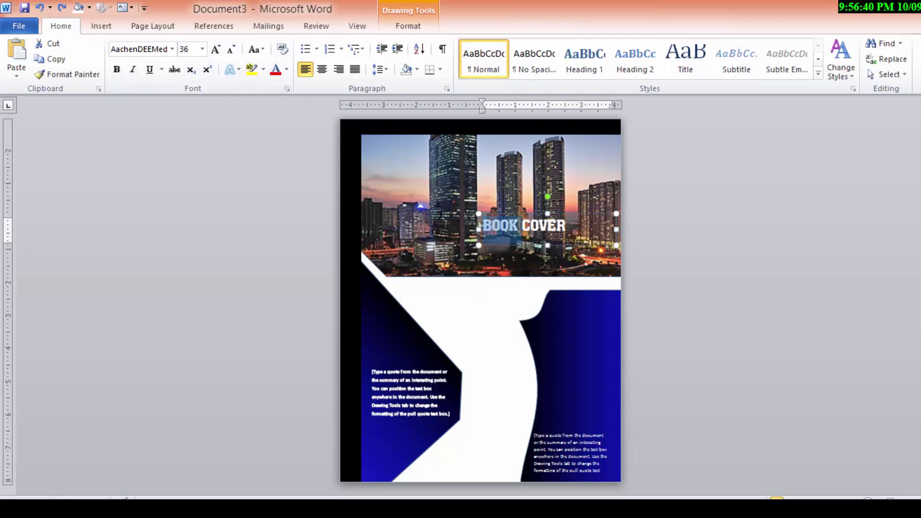
pyautogui.moveTo(578, 229); pyautogui.dragTo(482, 225)
pyautogui.click(216, 49)
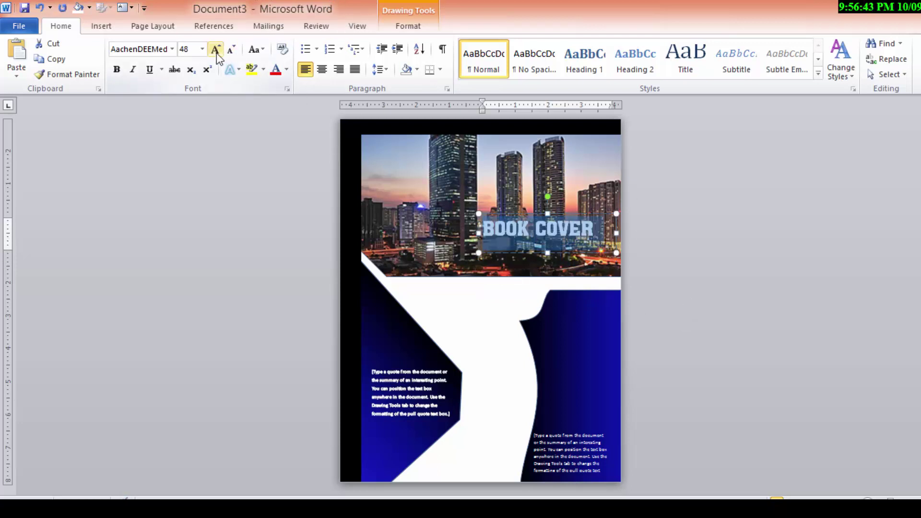
pyautogui.click(216, 50)
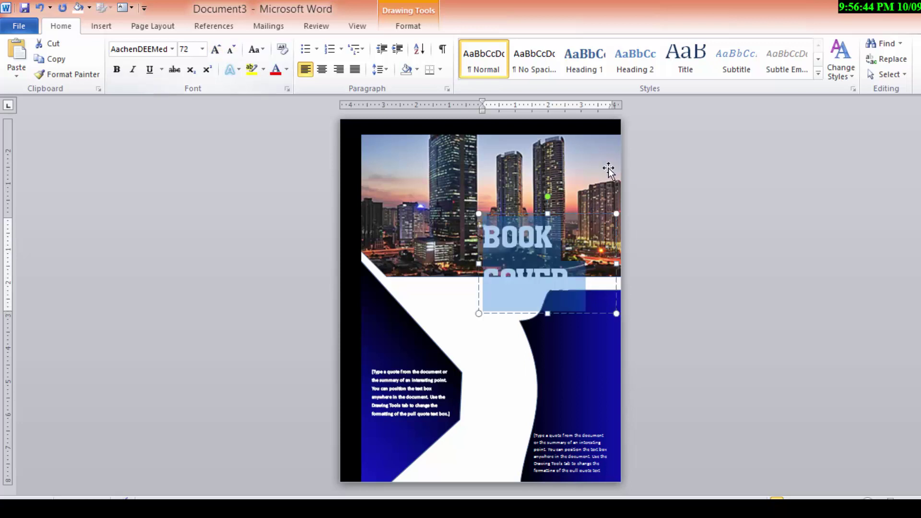
# - Widen the title box so BOOK COVER fits one line, then nudge it lower
pyautogui.click(479, 260)
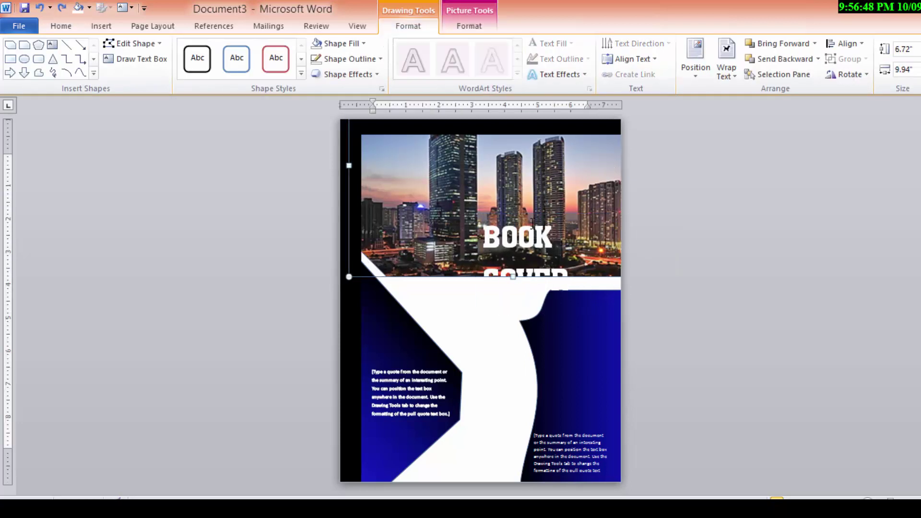
pyautogui.click(473, 266)
pyautogui.moveTo(479, 265); pyautogui.dragTo(422, 265)
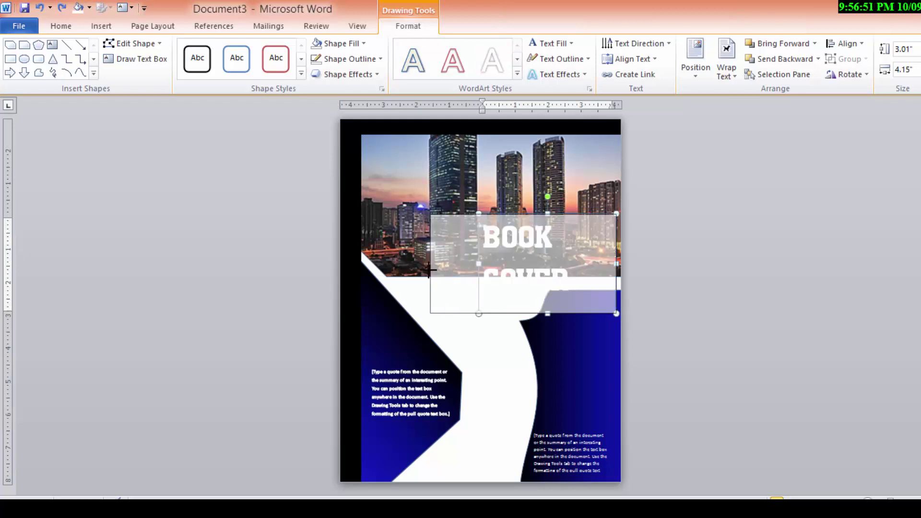
pyautogui.moveTo(546, 230); pyautogui.dragTo(554, 225)
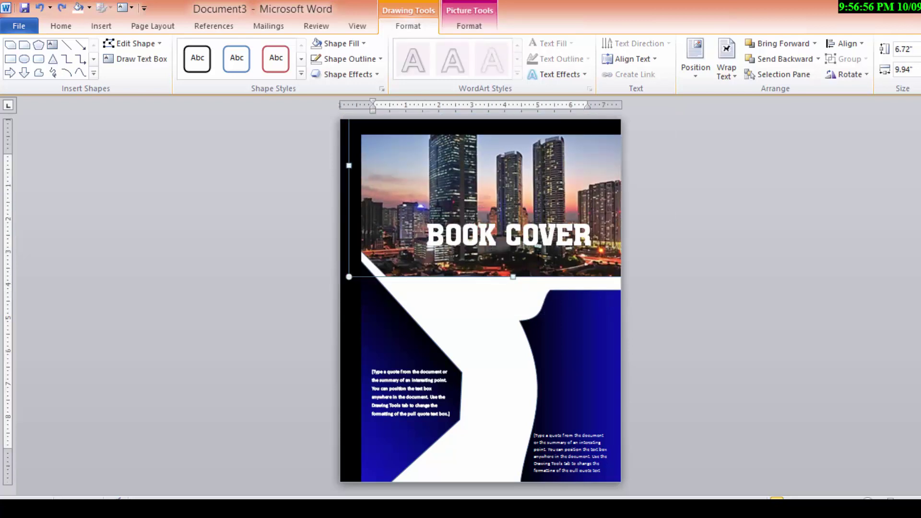
pyautogui.click(550, 238)
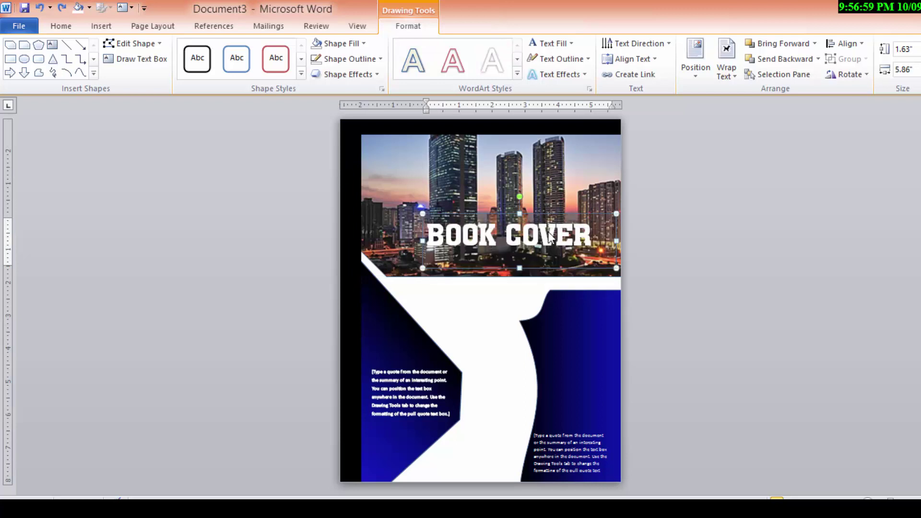
pyautogui.moveTo(550, 238); pyautogui.dragTo(533, 251)
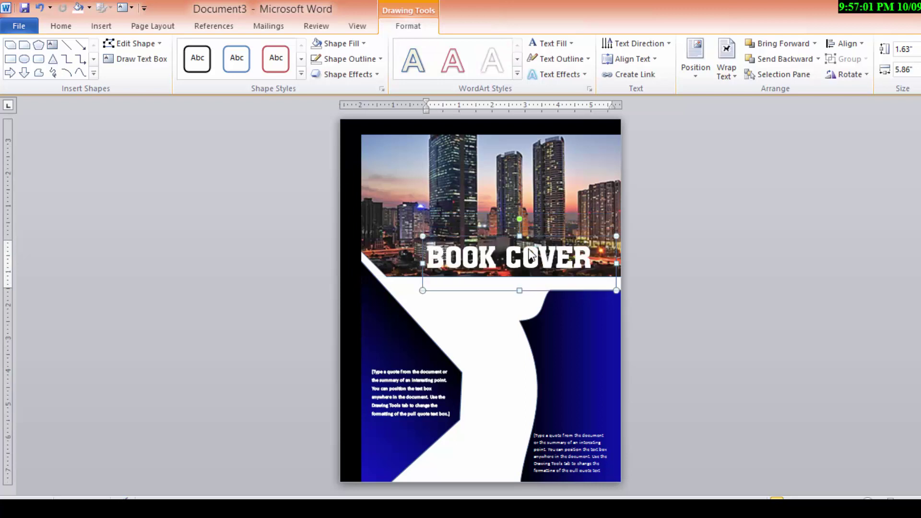
pyautogui.click(461, 309)
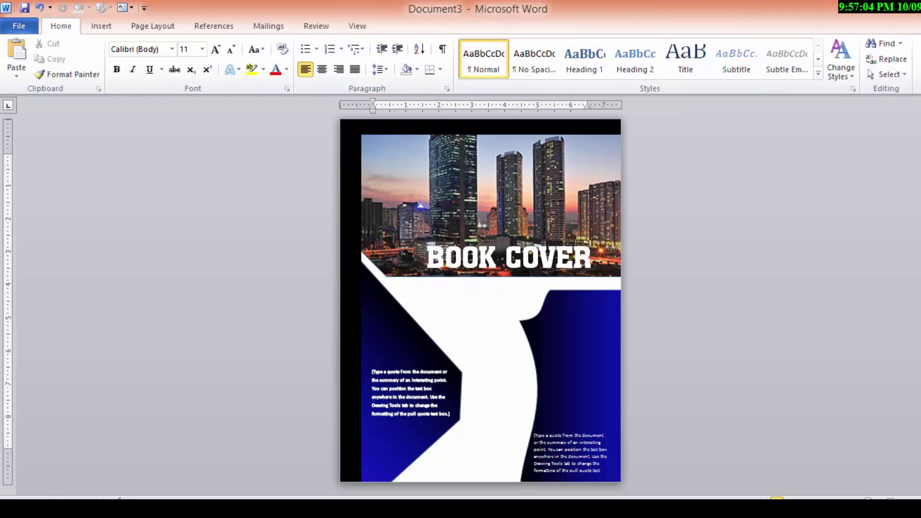